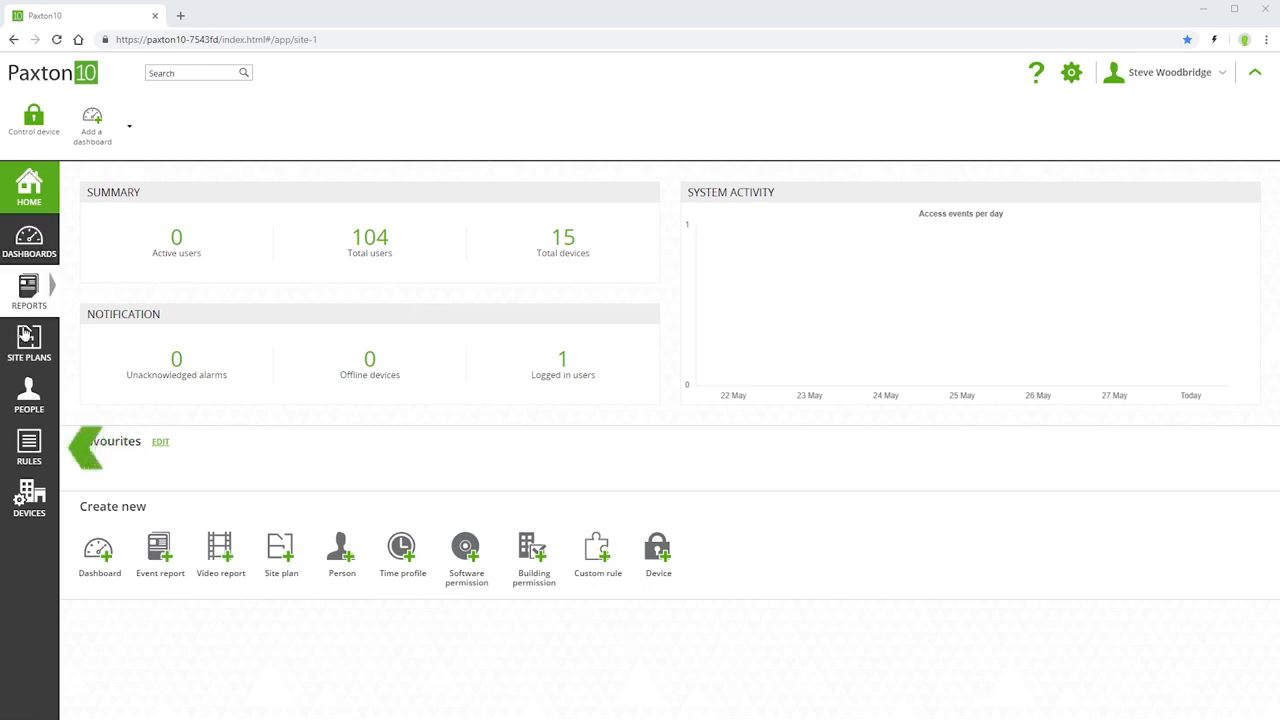
Create a new Triggers and Actions custom rule named "Air con off".
{"action": "left_click", "coordinate": [27, 447]}
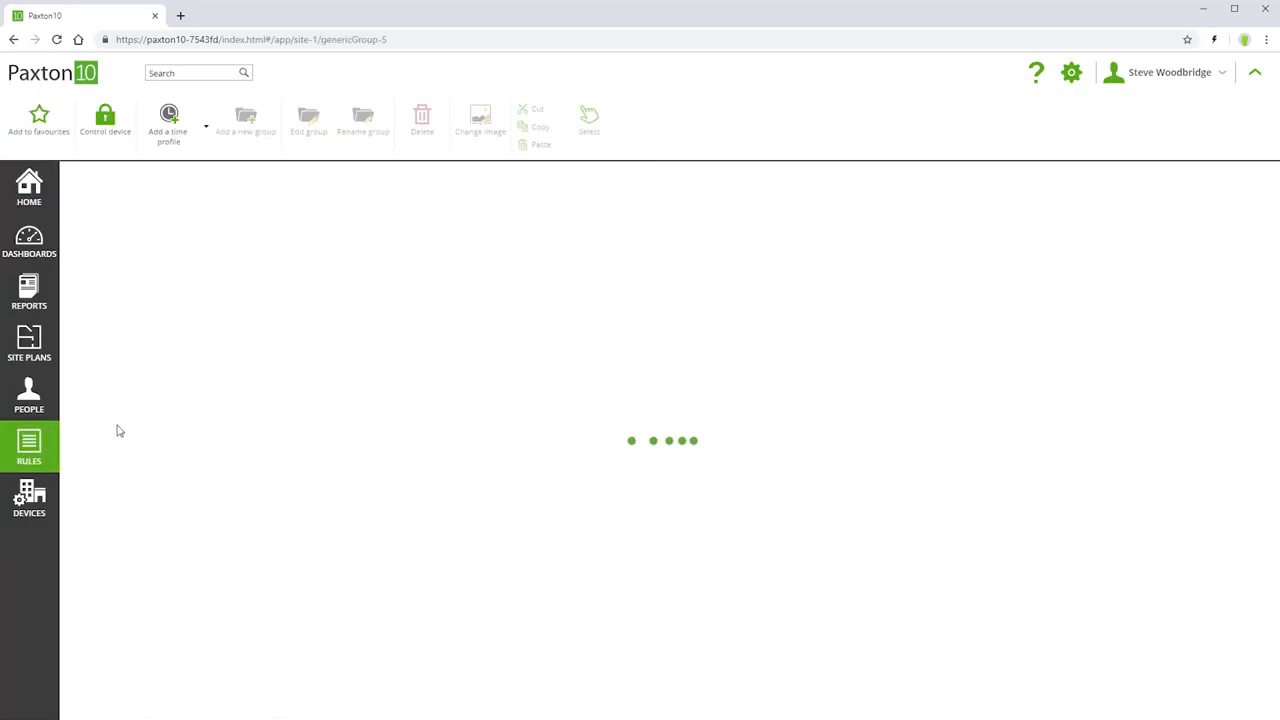
{"action": "left_click", "coordinate": [366, 262]}
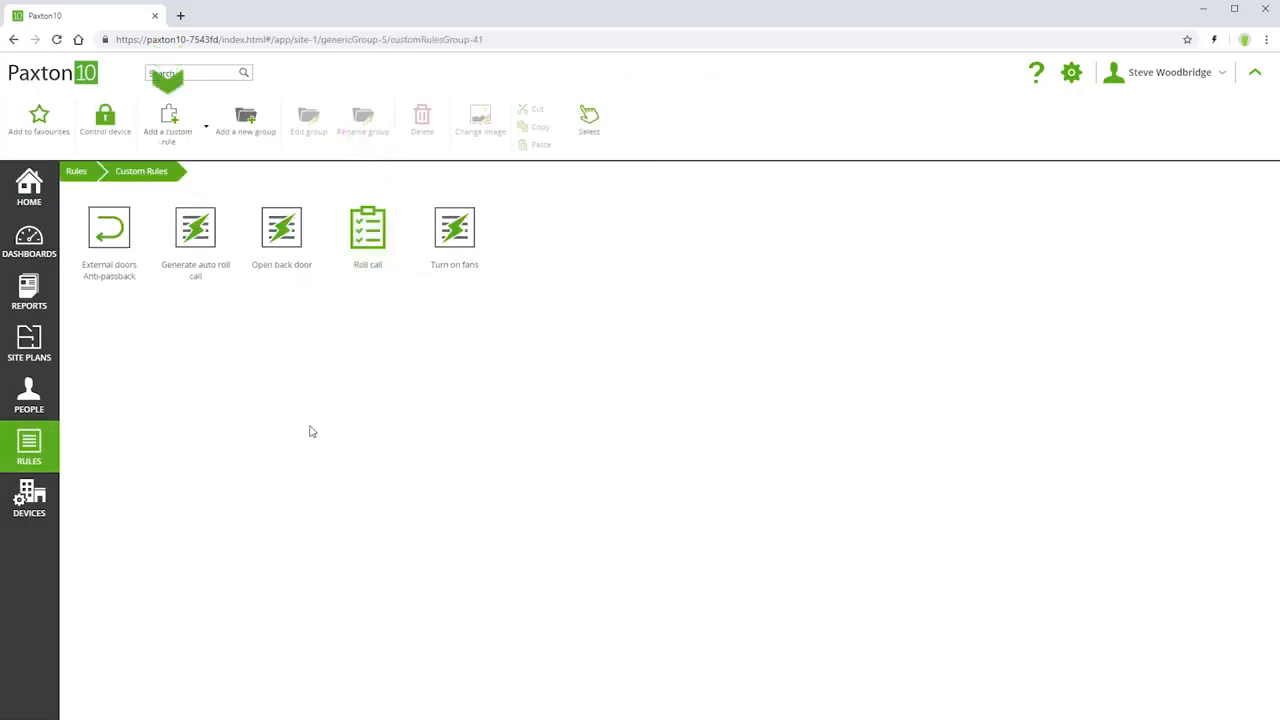
{"action": "left_click", "coordinate": [177, 118]}
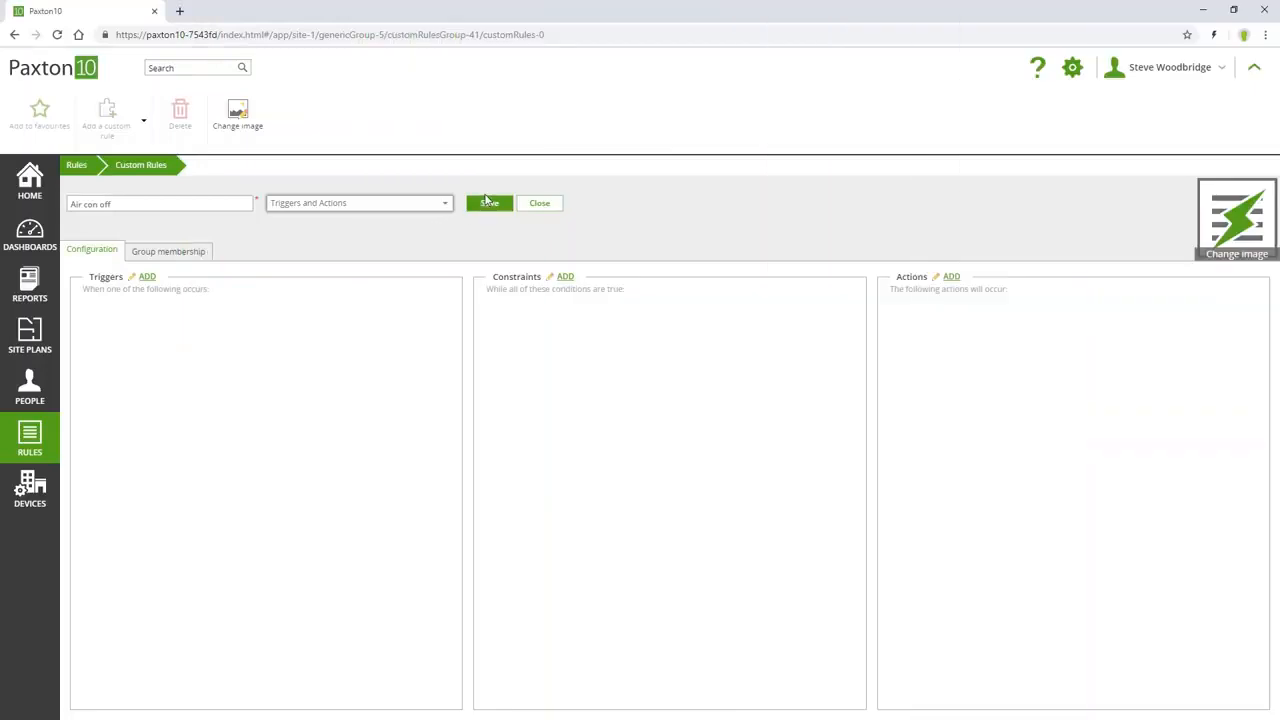
{"action": "left_click", "coordinate": [486, 204]}
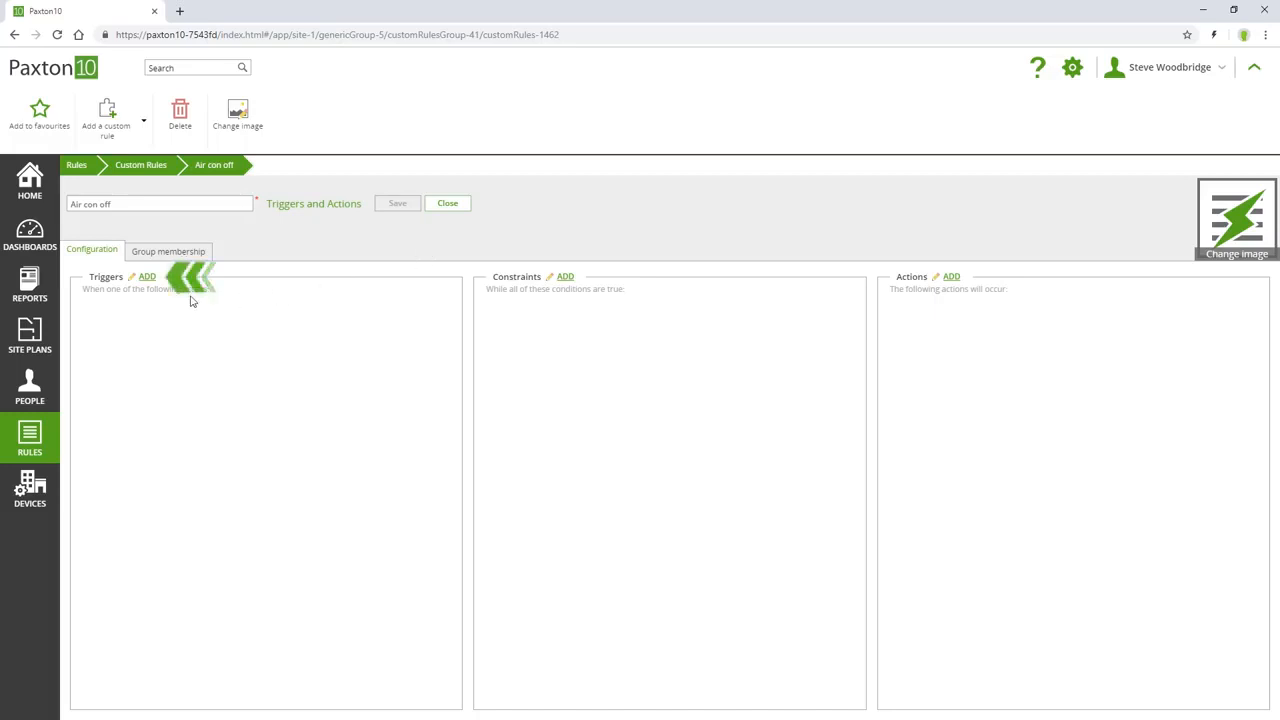
Start a new trigger for the rule and examine the triggers offered for the Reader and Input types.
{"action": "left_click", "coordinate": [147, 277]}
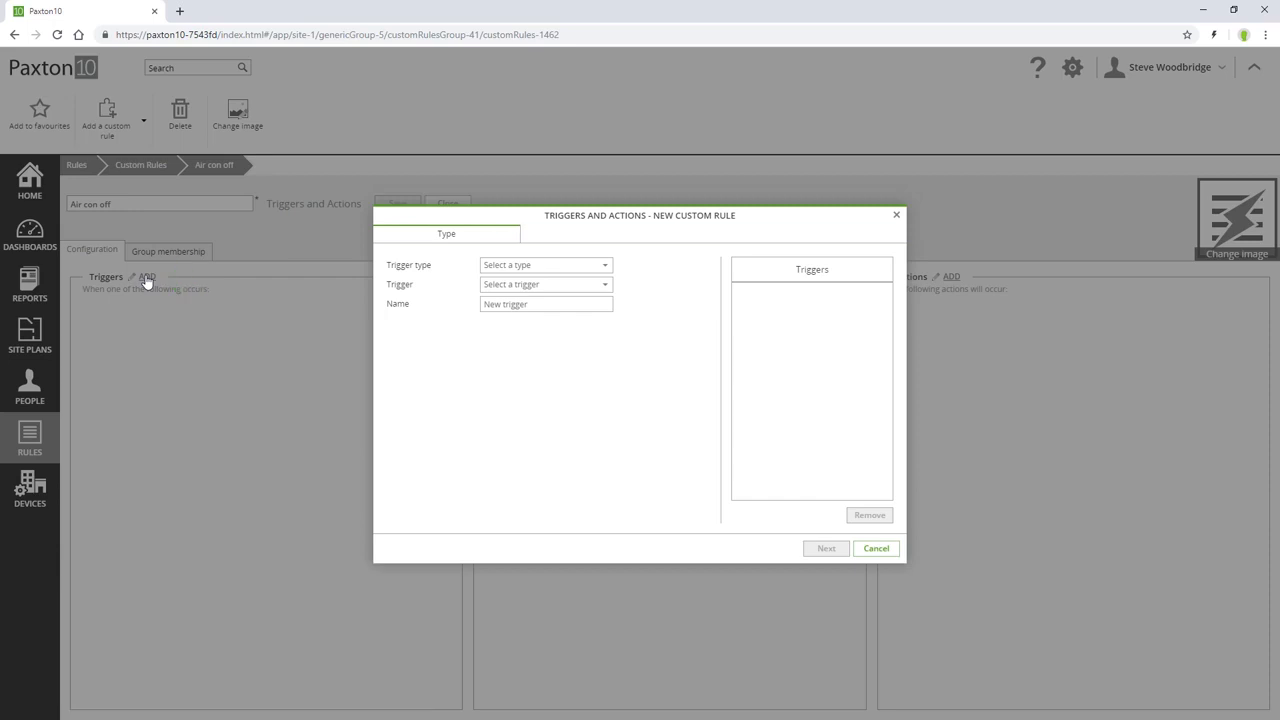
{"action": "left_click", "coordinate": [603, 267]}
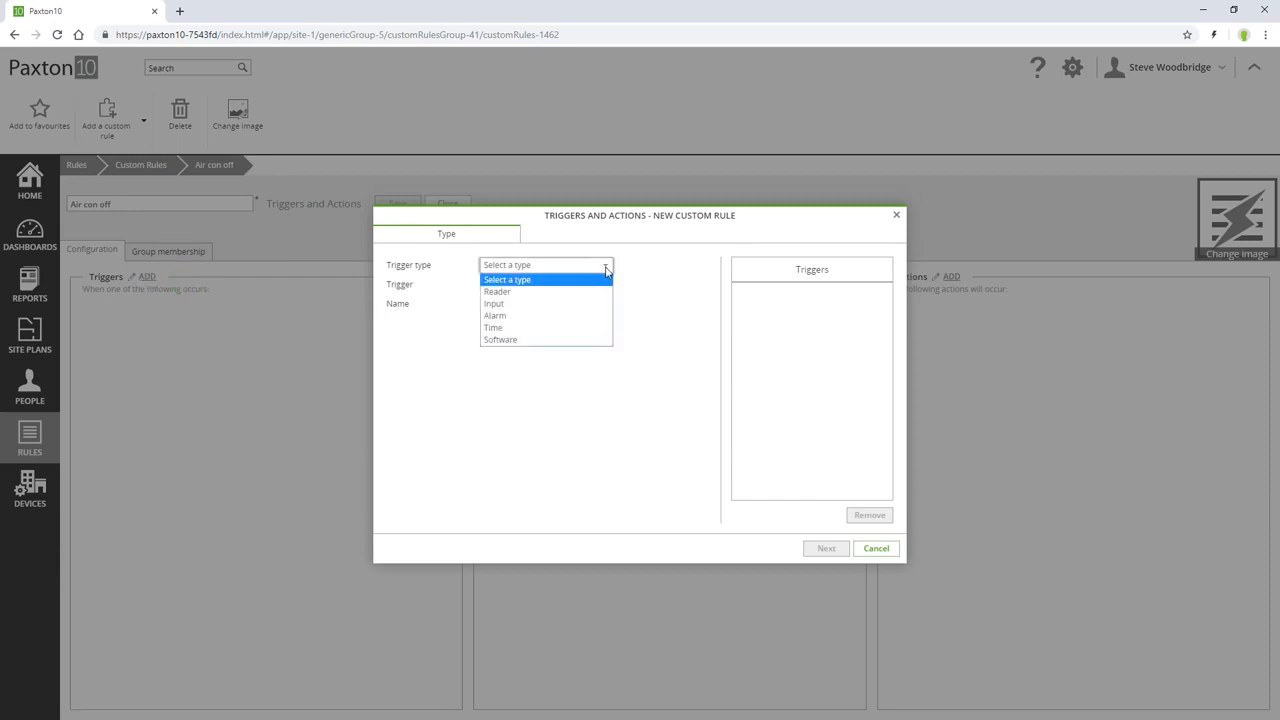
{"action": "left_click", "coordinate": [593, 292]}
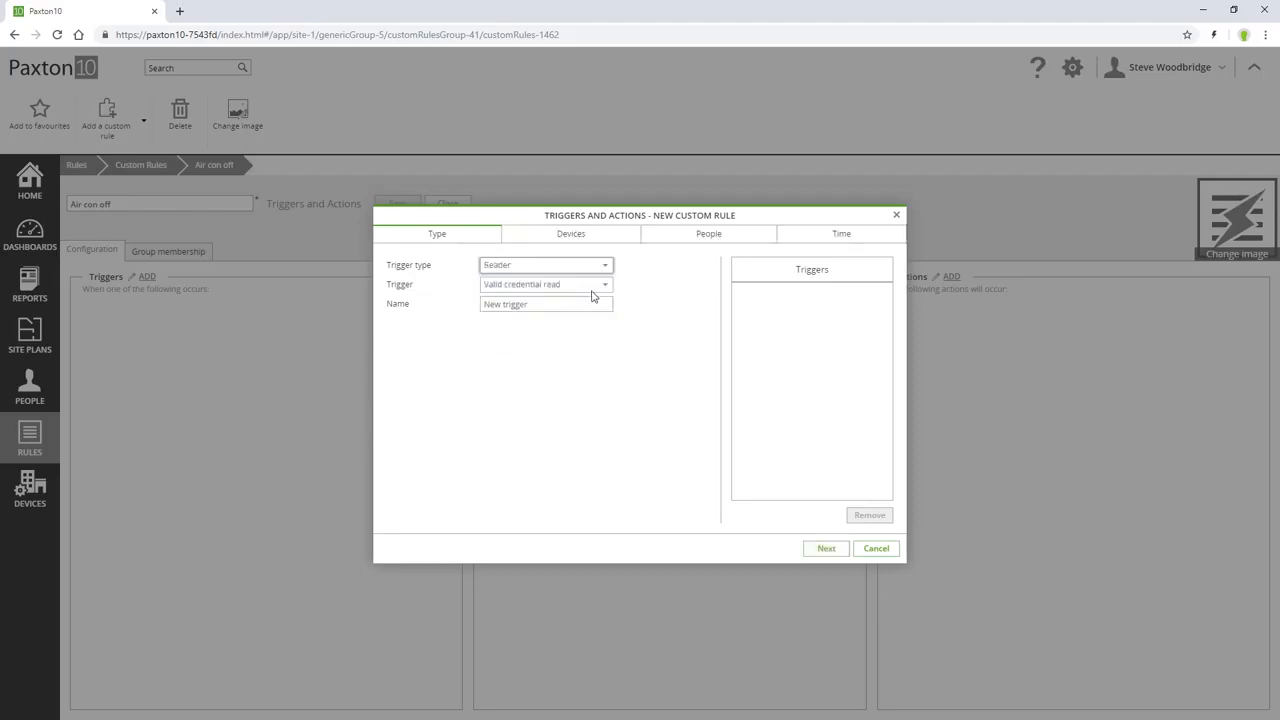
{"action": "left_click", "coordinate": [607, 287]}
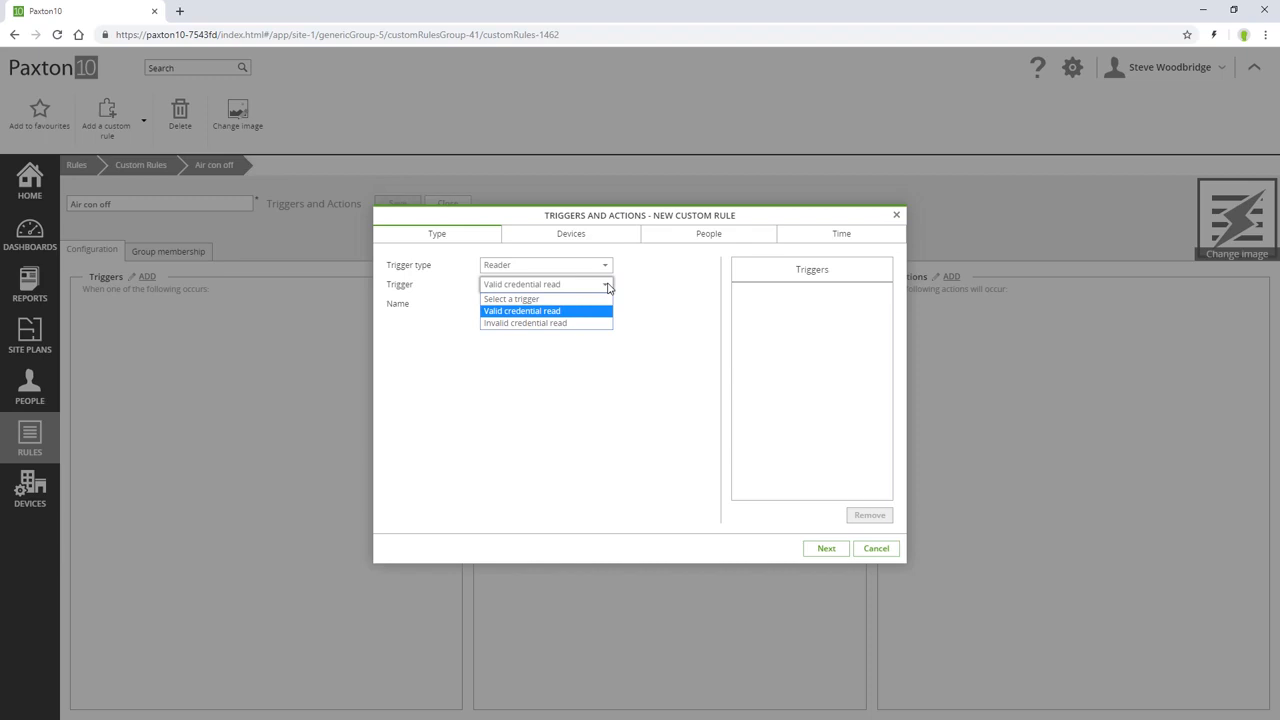
{"action": "left_click", "coordinate": [605, 268]}
{"action": "left_click", "coordinate": [605, 268]}
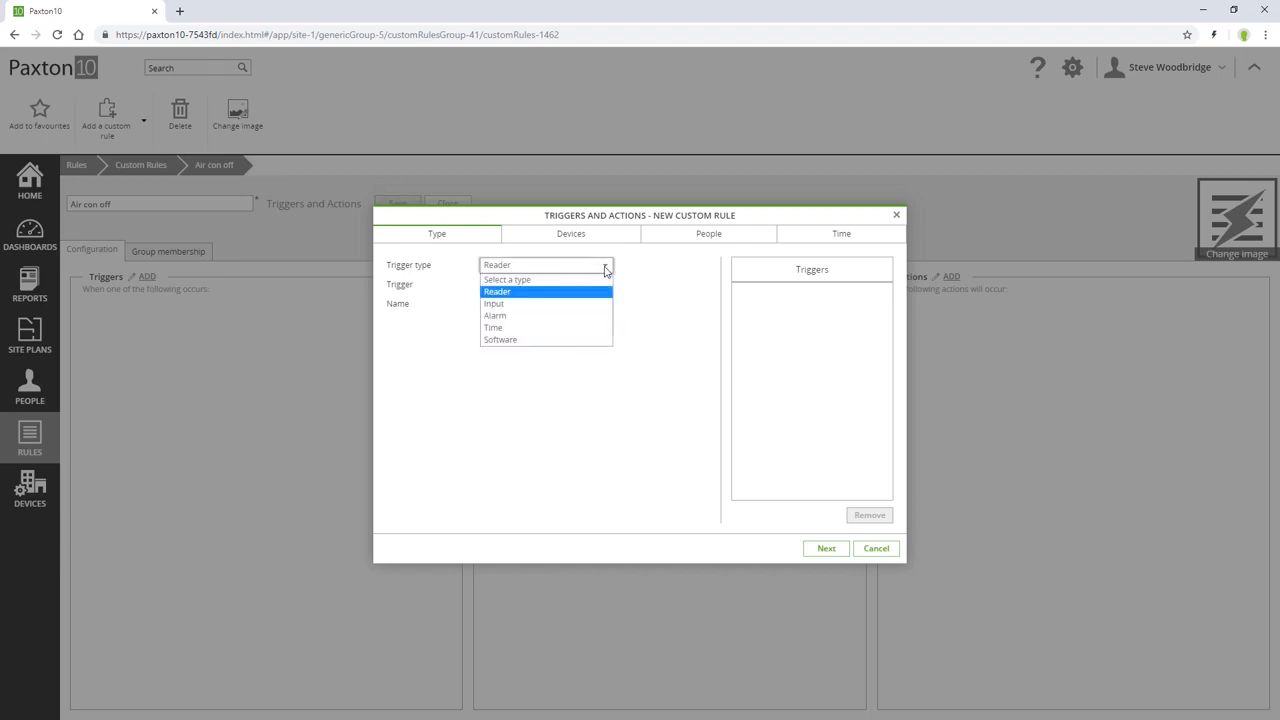
{"action": "left_click", "coordinate": [597, 303]}
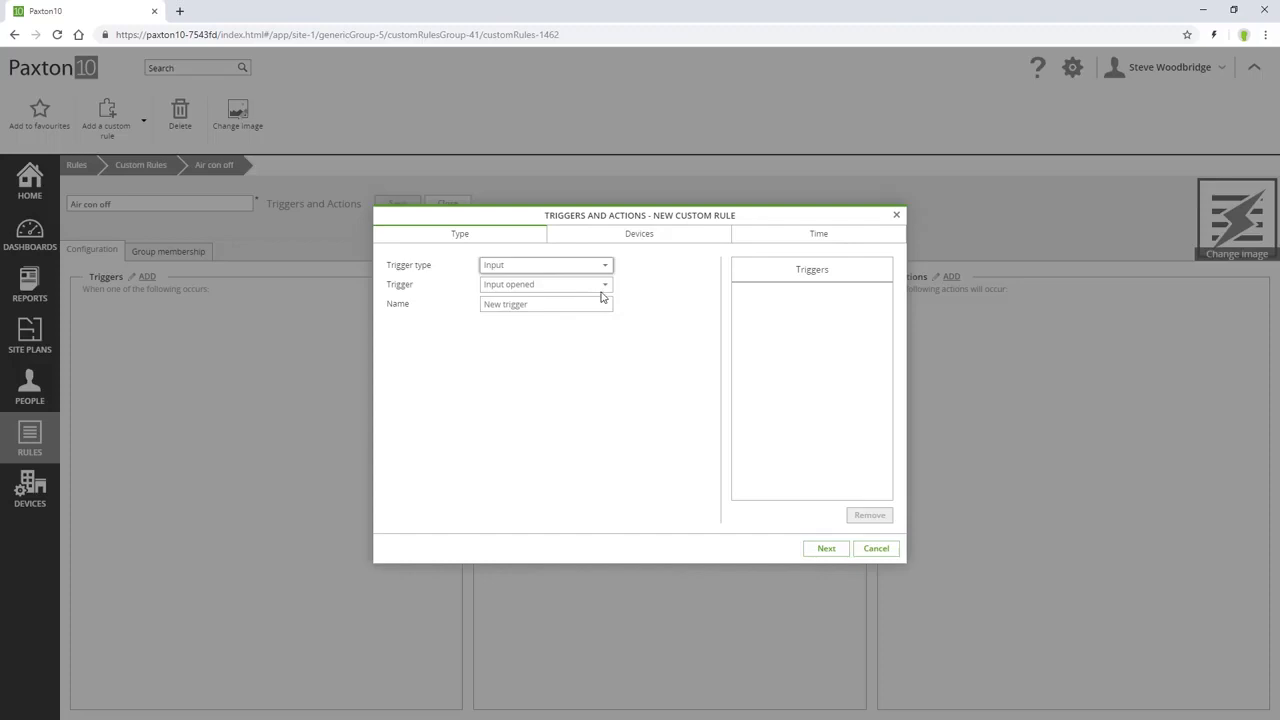
{"action": "left_click", "coordinate": [606, 287]}
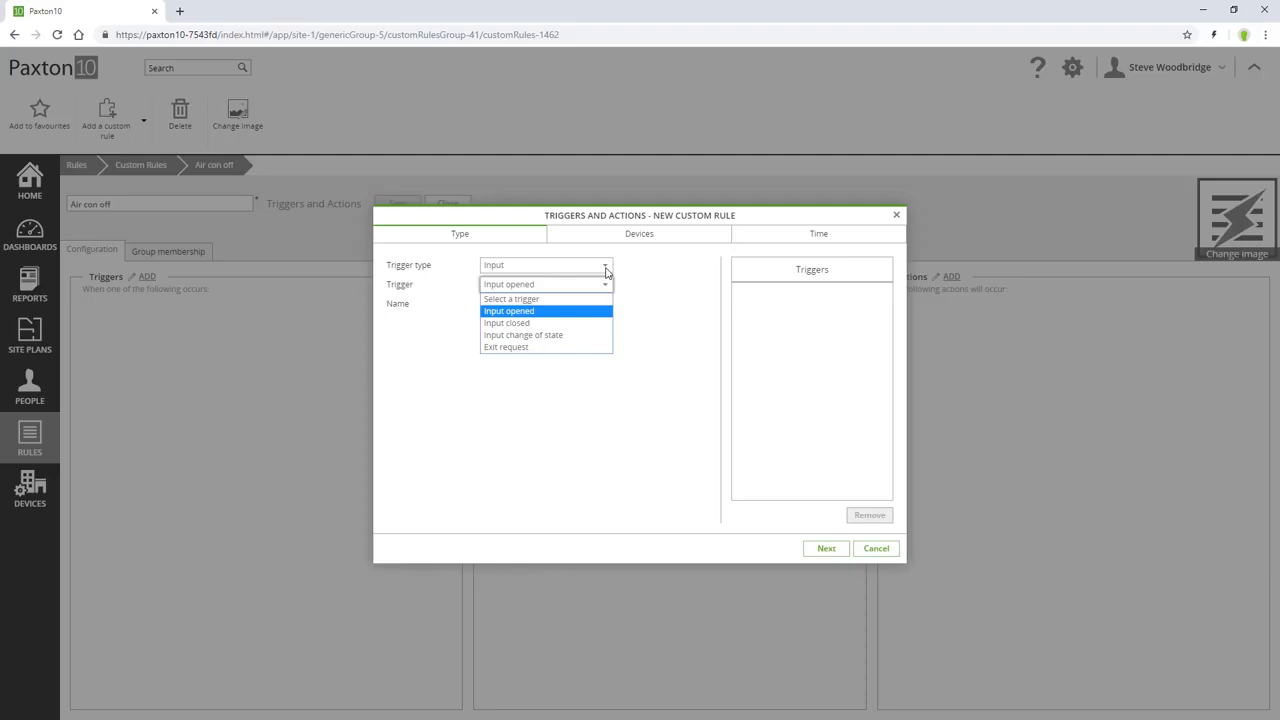
Examine the triggers offered for the Alarm, Time and Software trigger types.
{"action": "left_click", "coordinate": [605, 266]}
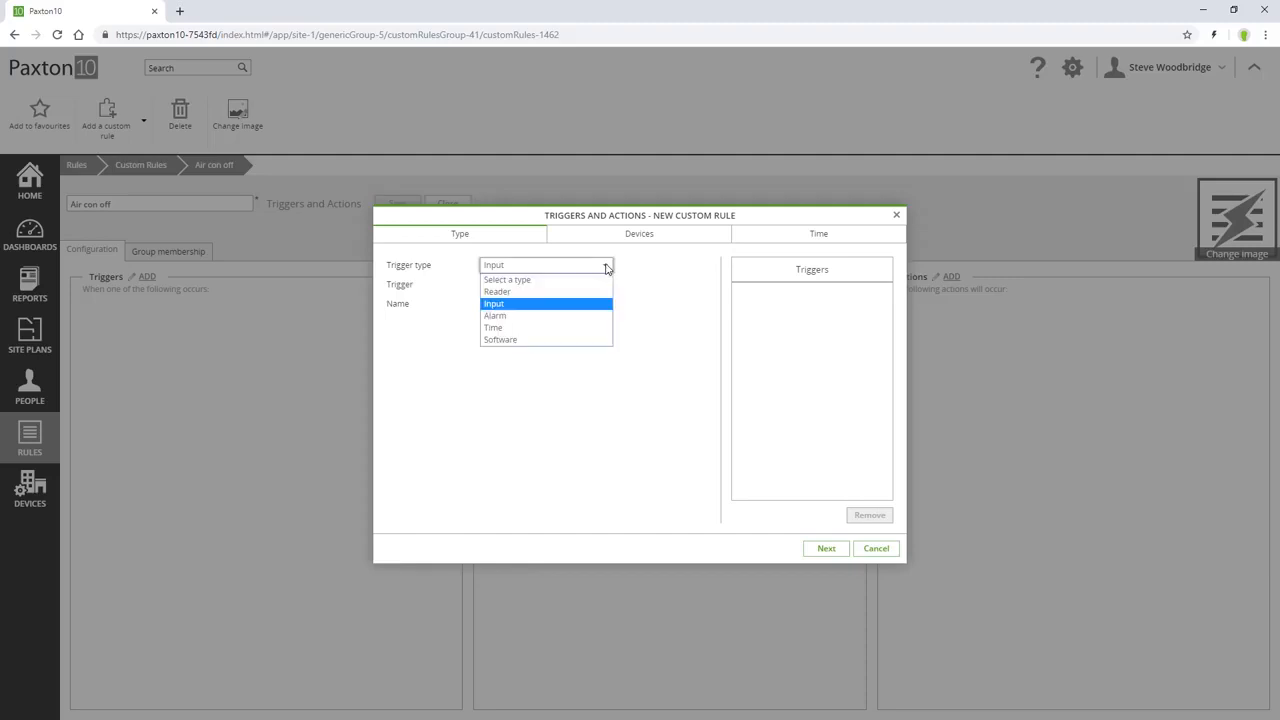
{"action": "left_click", "coordinate": [595, 316]}
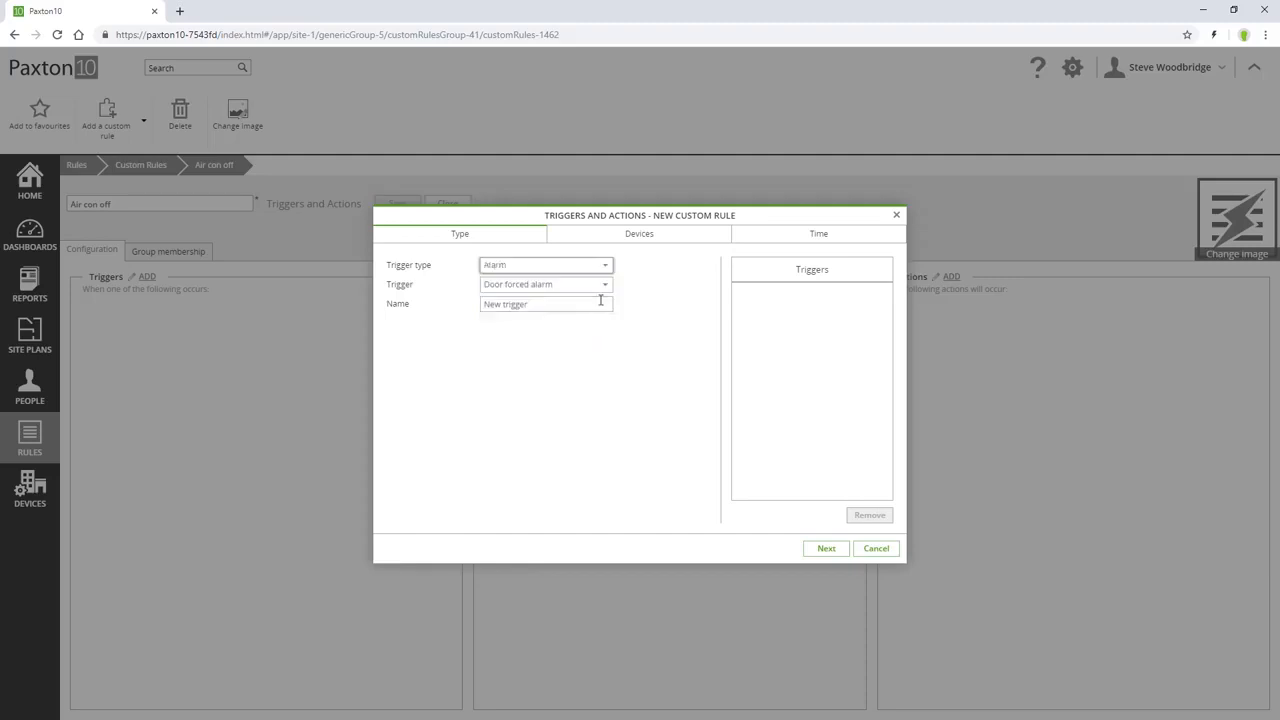
{"action": "left_click", "coordinate": [606, 288]}
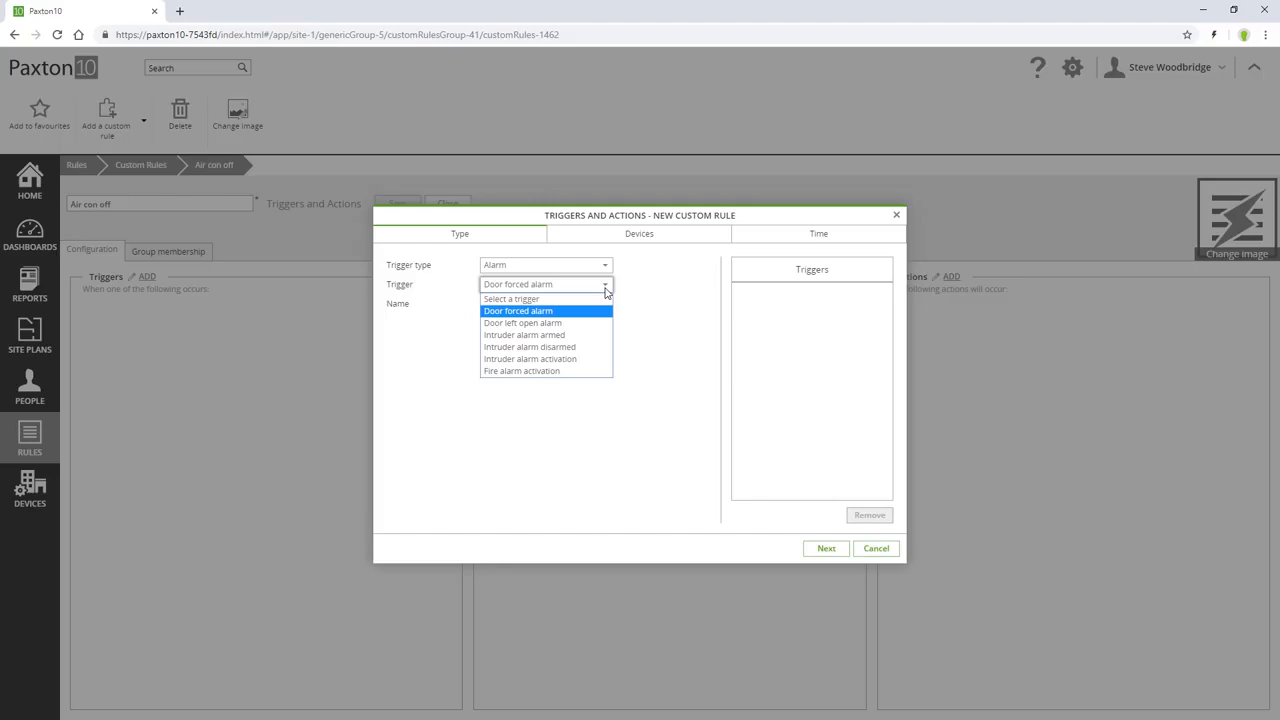
{"action": "left_click", "coordinate": [604, 268]}
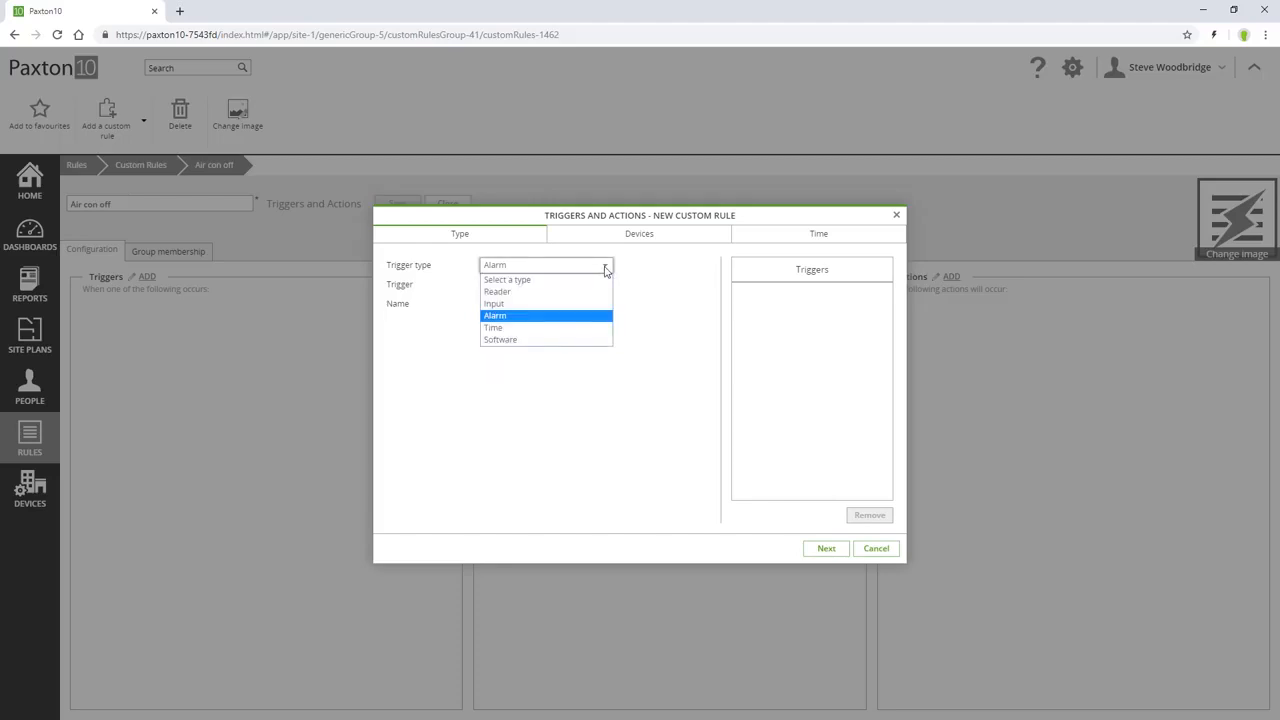
{"action": "left_click", "coordinate": [599, 330]}
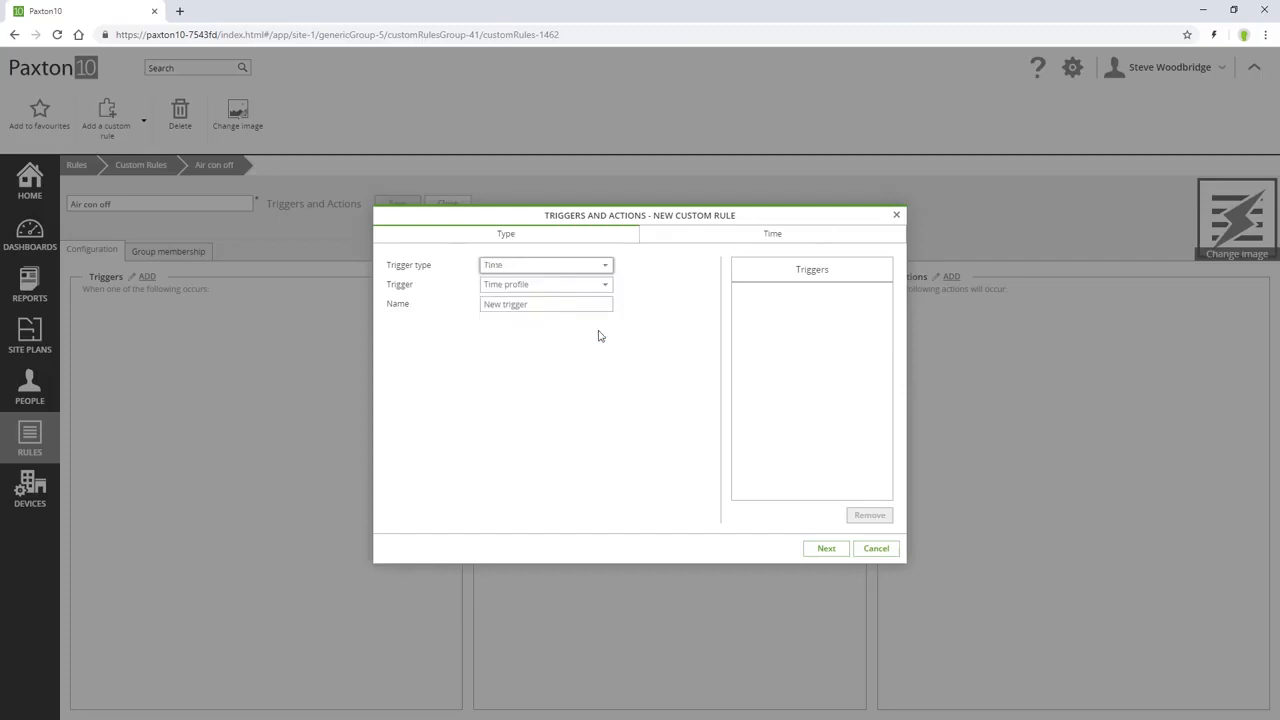
{"action": "left_click", "coordinate": [607, 286]}
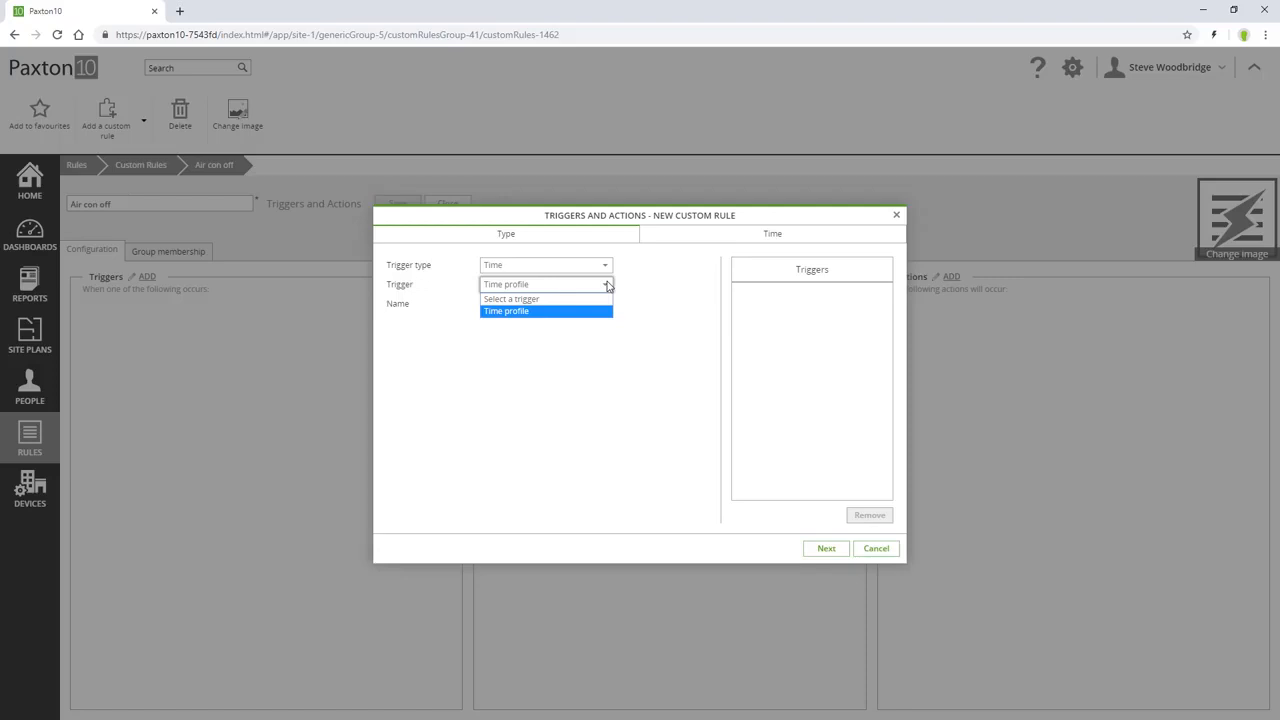
{"action": "left_click", "coordinate": [607, 285]}
{"action": "left_click", "coordinate": [605, 265]}
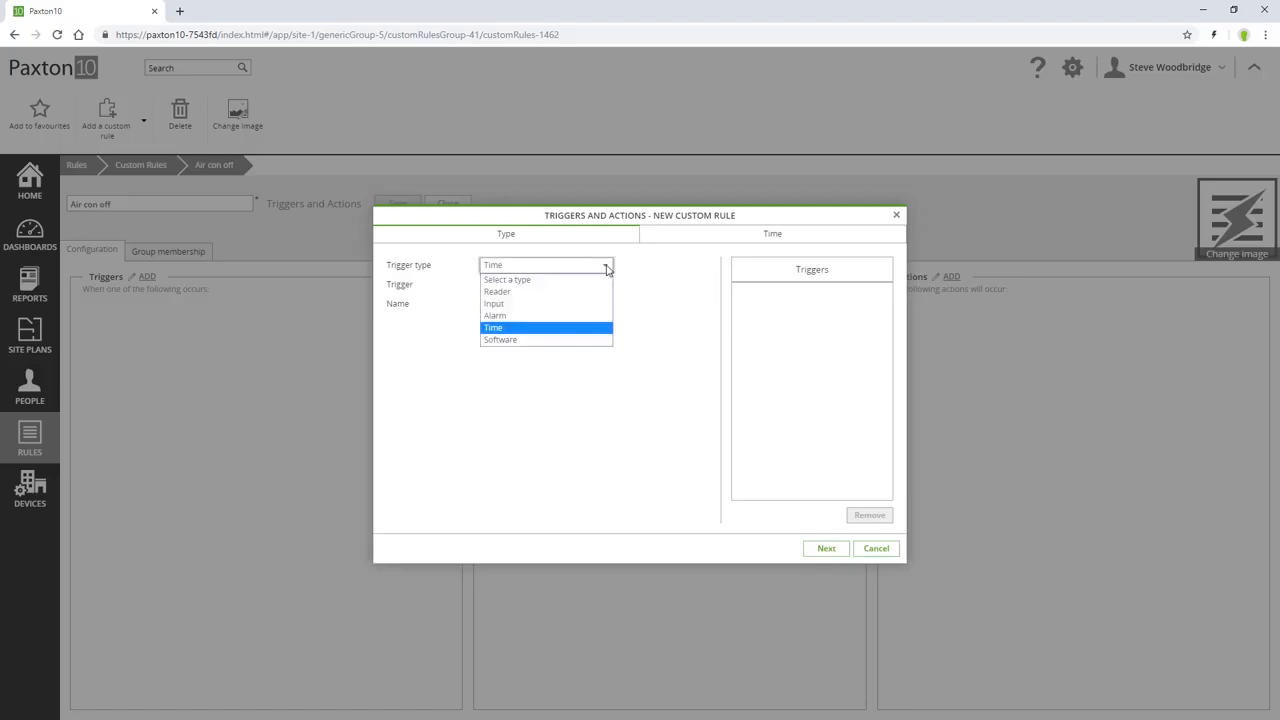
{"action": "left_click", "coordinate": [595, 341]}
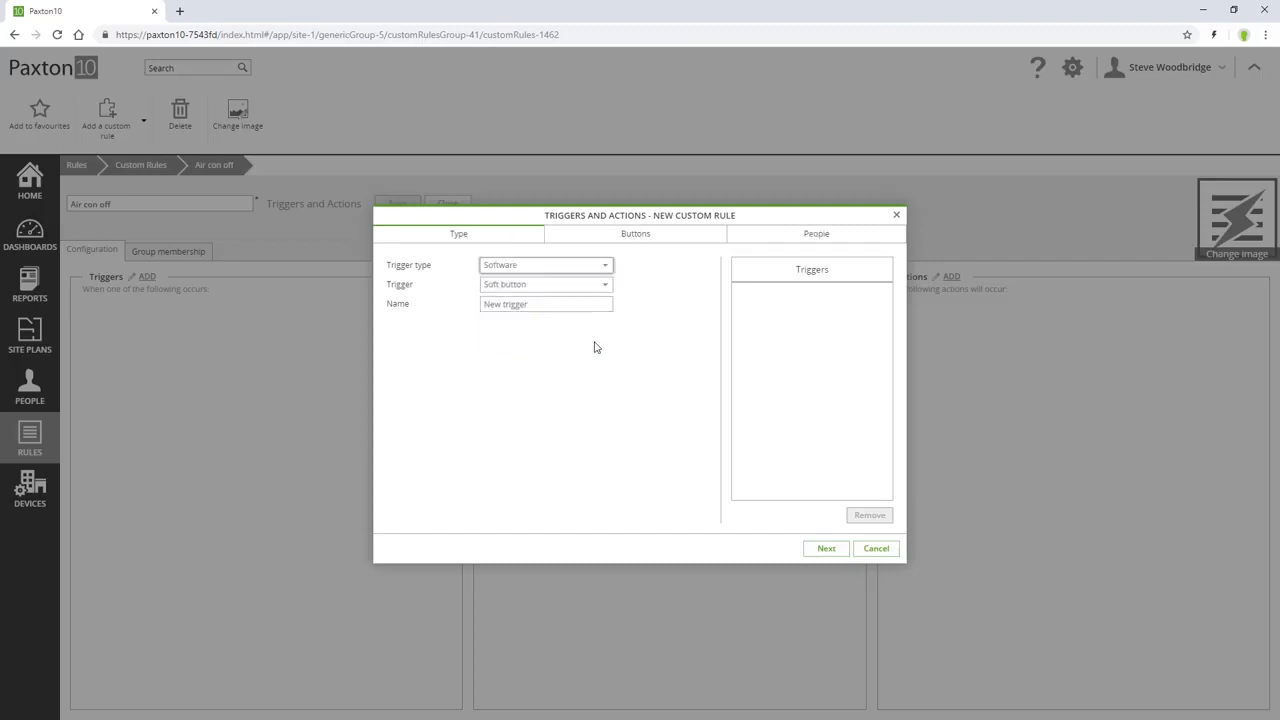
{"action": "left_click", "coordinate": [606, 287]}
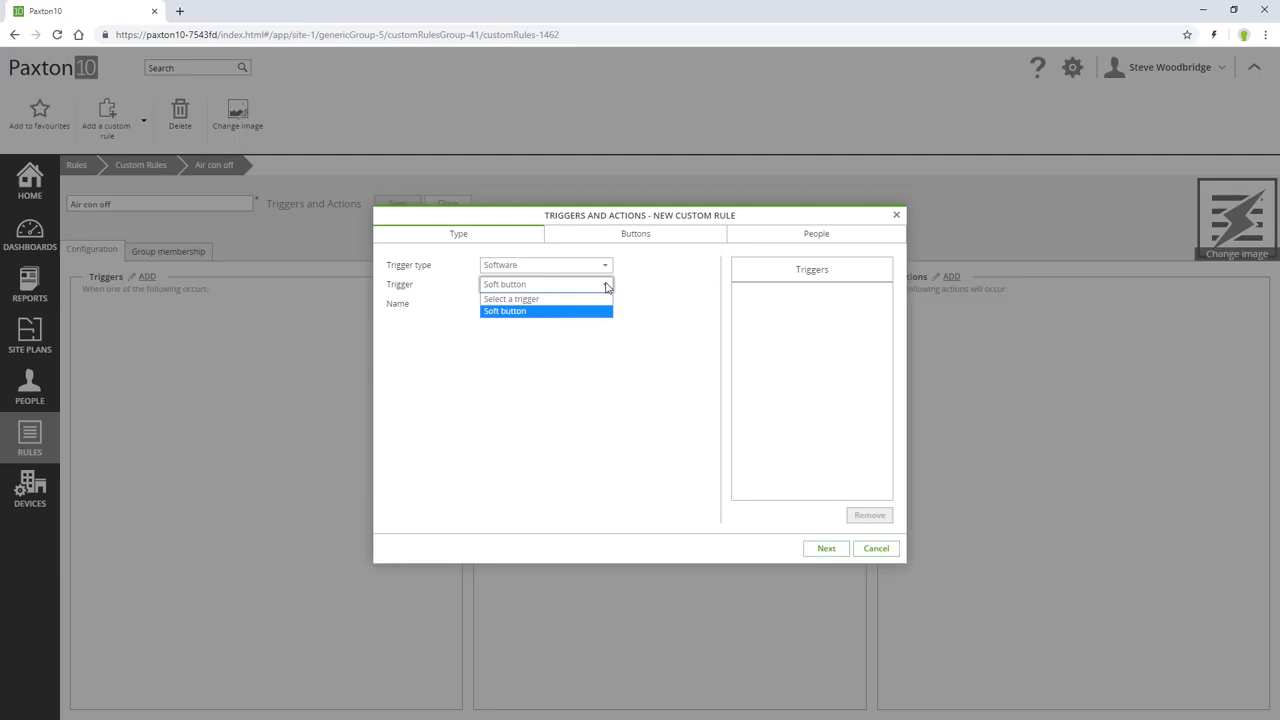
{"action": "left_click", "coordinate": [606, 286]}
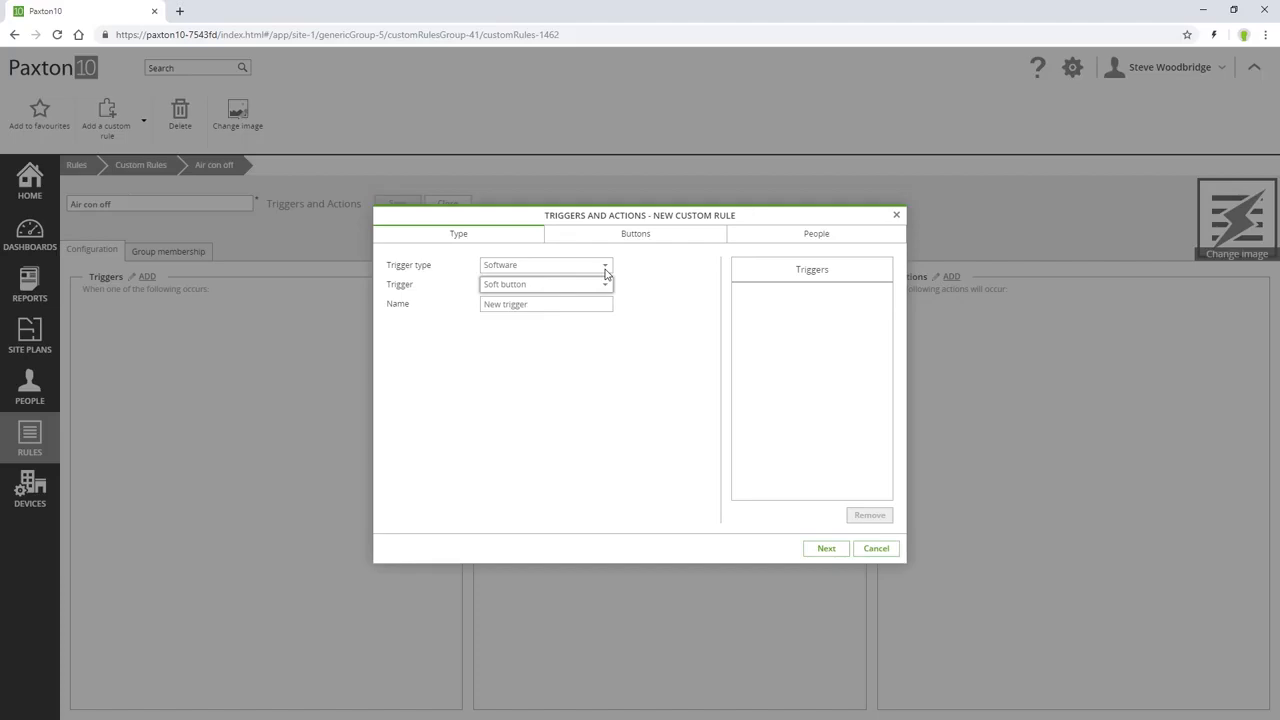
Define an Alarm trigger for "Intruder alarm armed" and name it "Intruder armed".
{"action": "left_click", "coordinate": [604, 267]}
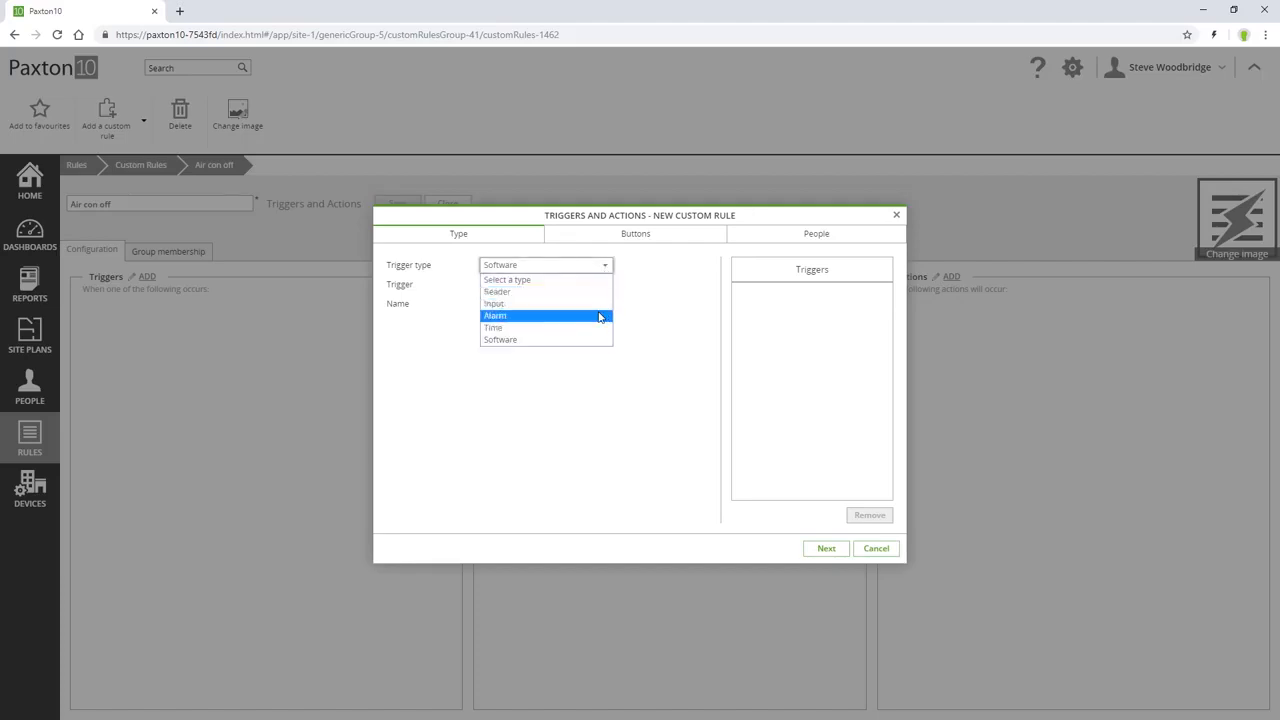
{"action": "left_click", "coordinate": [600, 315]}
{"action": "left_click", "coordinate": [608, 287]}
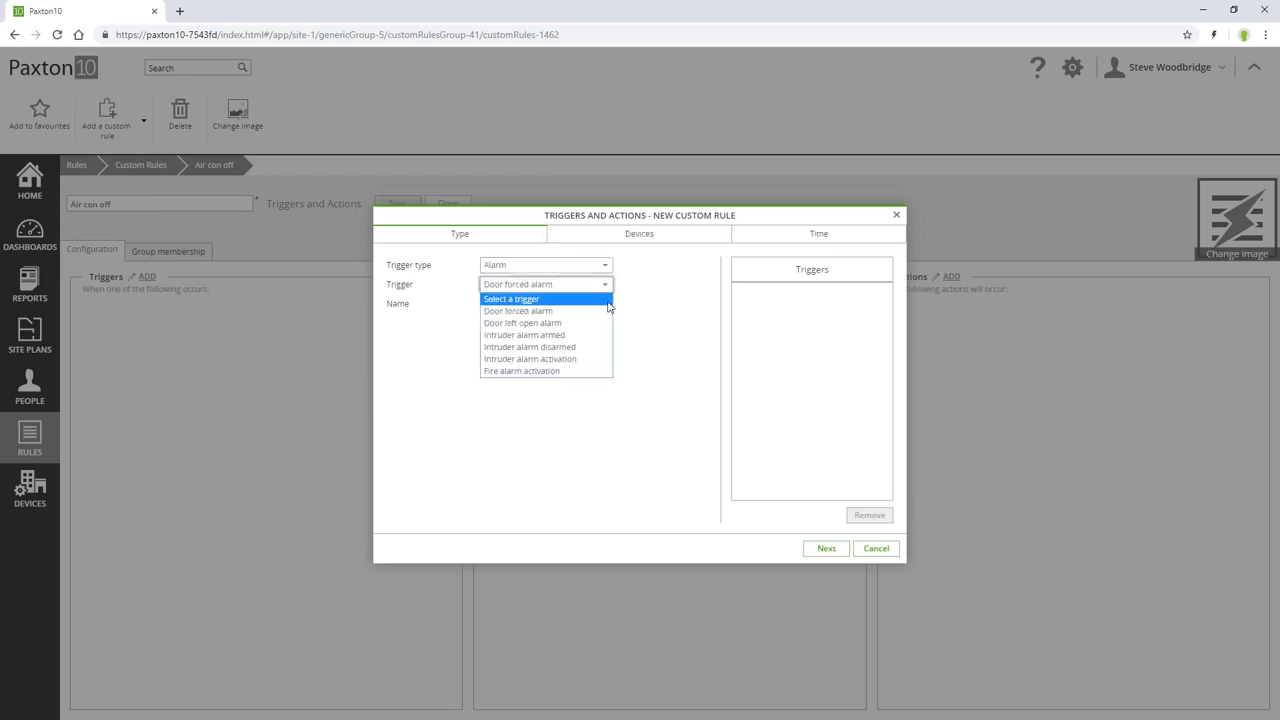
{"action": "left_click", "coordinate": [599, 335]}
{"action": "left_click_drag", "start_coordinate": [568, 305], "coordinate": [445, 315]}
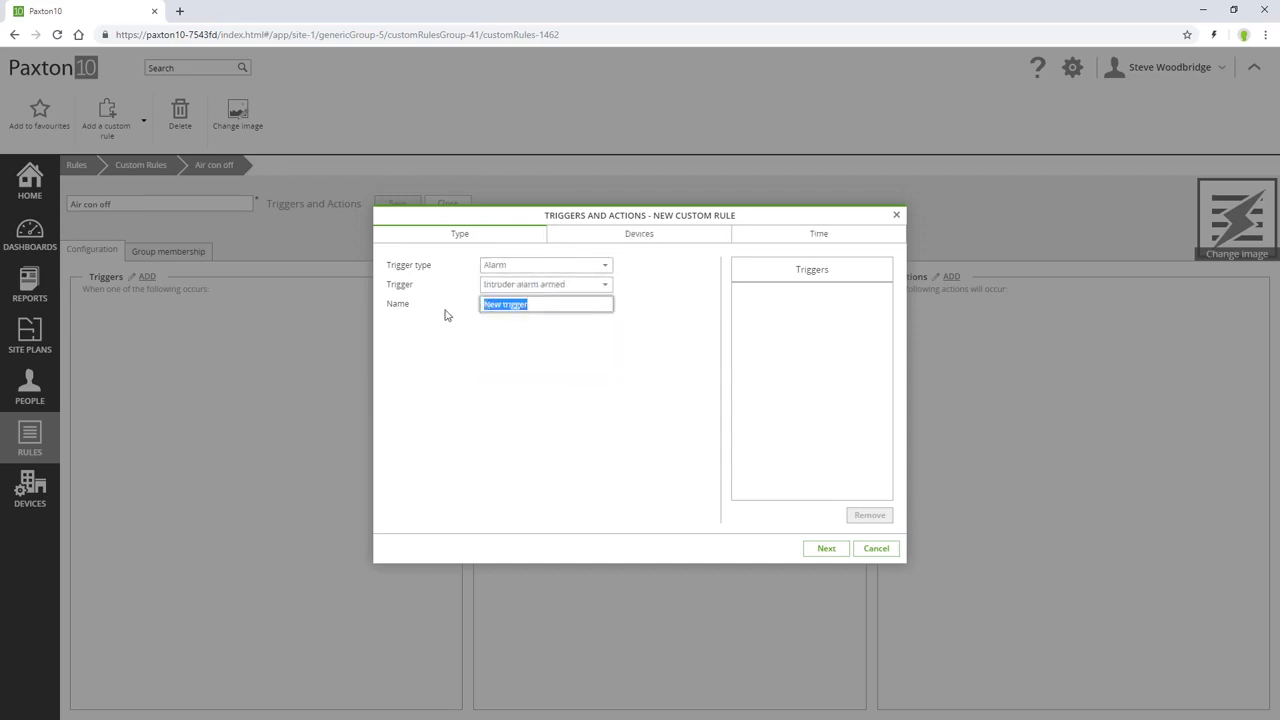
{"action": "type", "text": "Intruder armed"}
Select the trigger's device, apply the "All the time" time profile and add the trigger to the rule.
{"action": "left_click", "coordinate": [820, 548]}
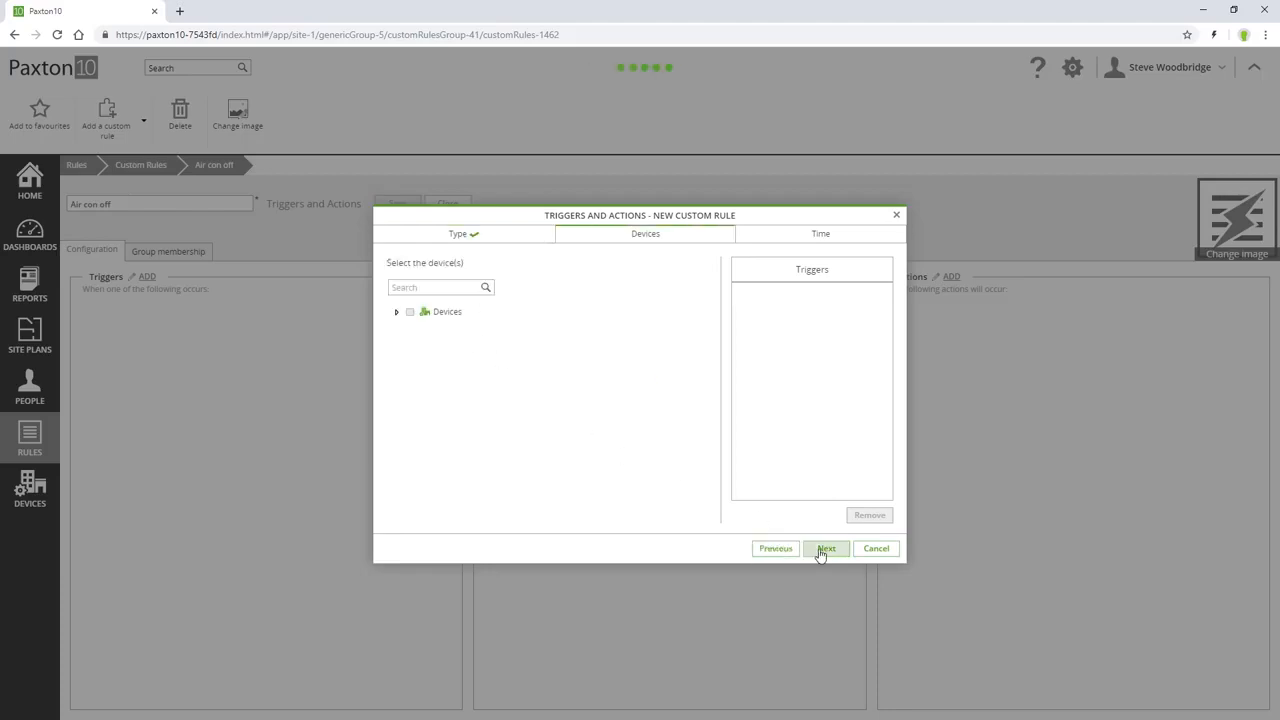
{"action": "left_click", "coordinate": [414, 332]}
{"action": "left_click", "coordinate": [836, 552]}
{"action": "left_click", "coordinate": [445, 329]}
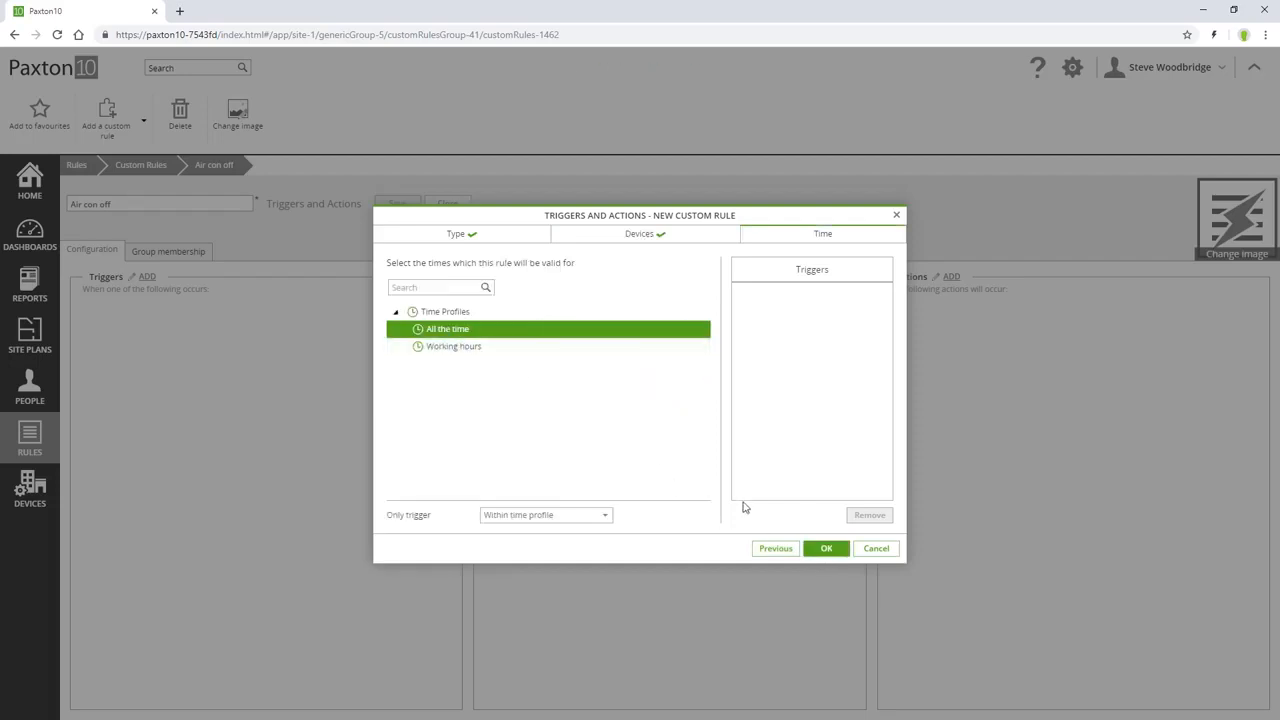
{"action": "left_click", "coordinate": [826, 548]}
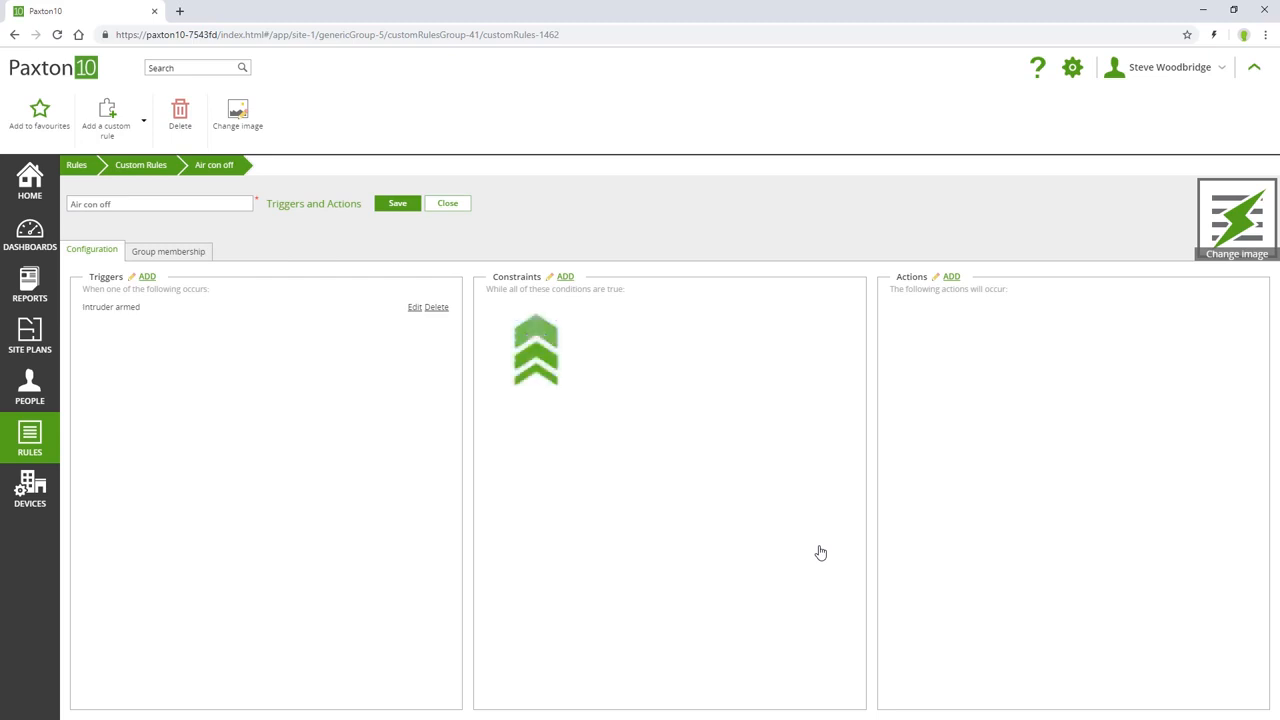
Start a new constraint and examine the conditions offered for the Access Point and Input types.
{"action": "left_click", "coordinate": [564, 278]}
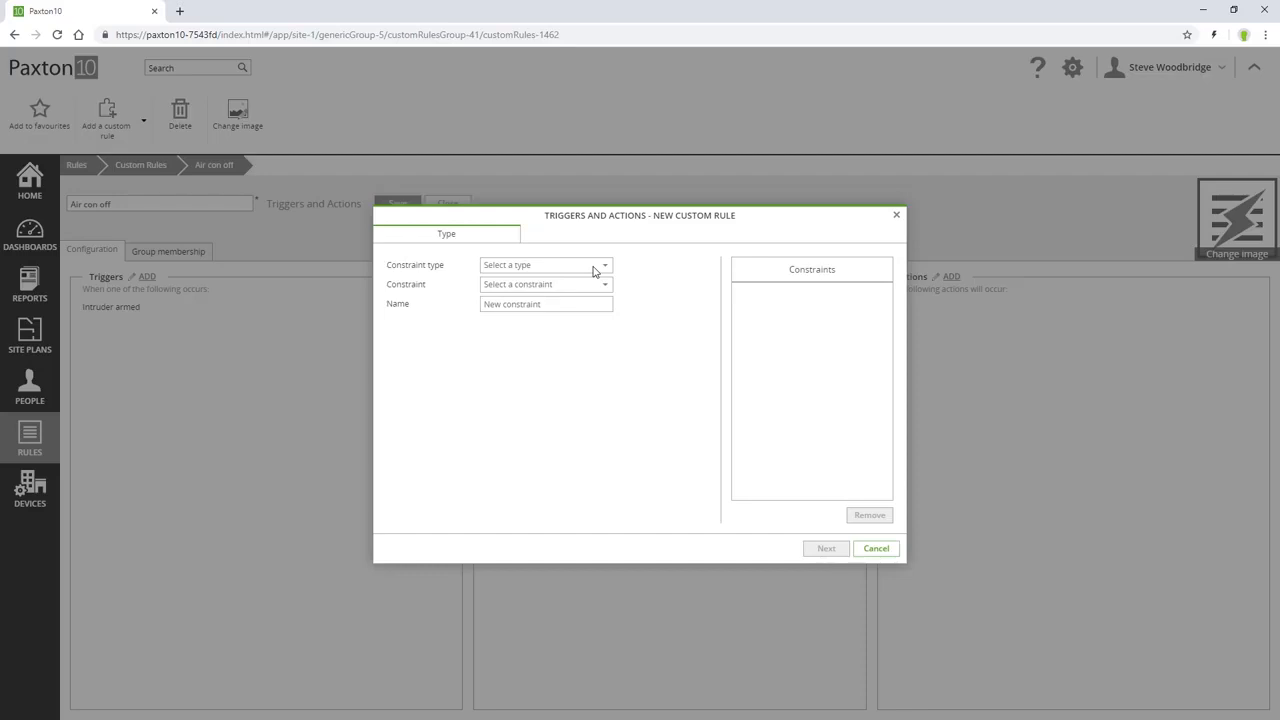
{"action": "left_click", "coordinate": [594, 269]}
{"action": "left_click", "coordinate": [592, 290]}
{"action": "left_click", "coordinate": [596, 288]}
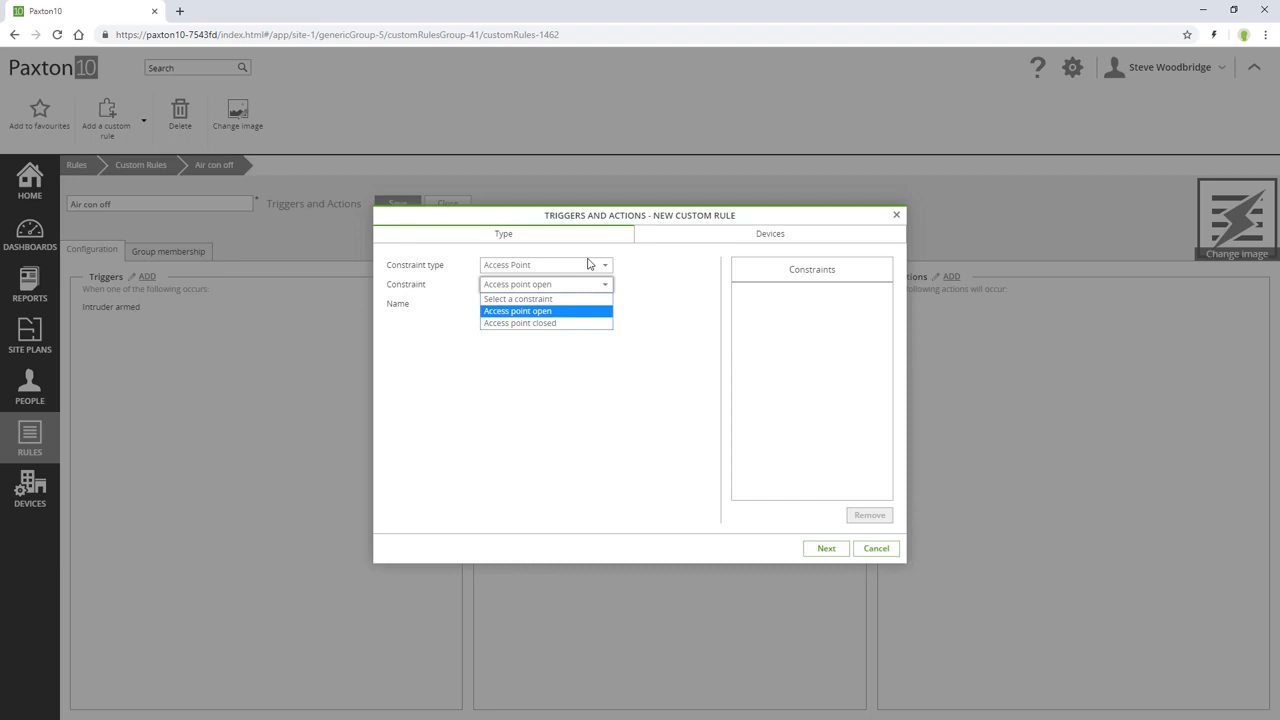
{"action": "left_click", "coordinate": [588, 263]}
{"action": "left_click", "coordinate": [586, 298]}
{"action": "left_click", "coordinate": [603, 287]}
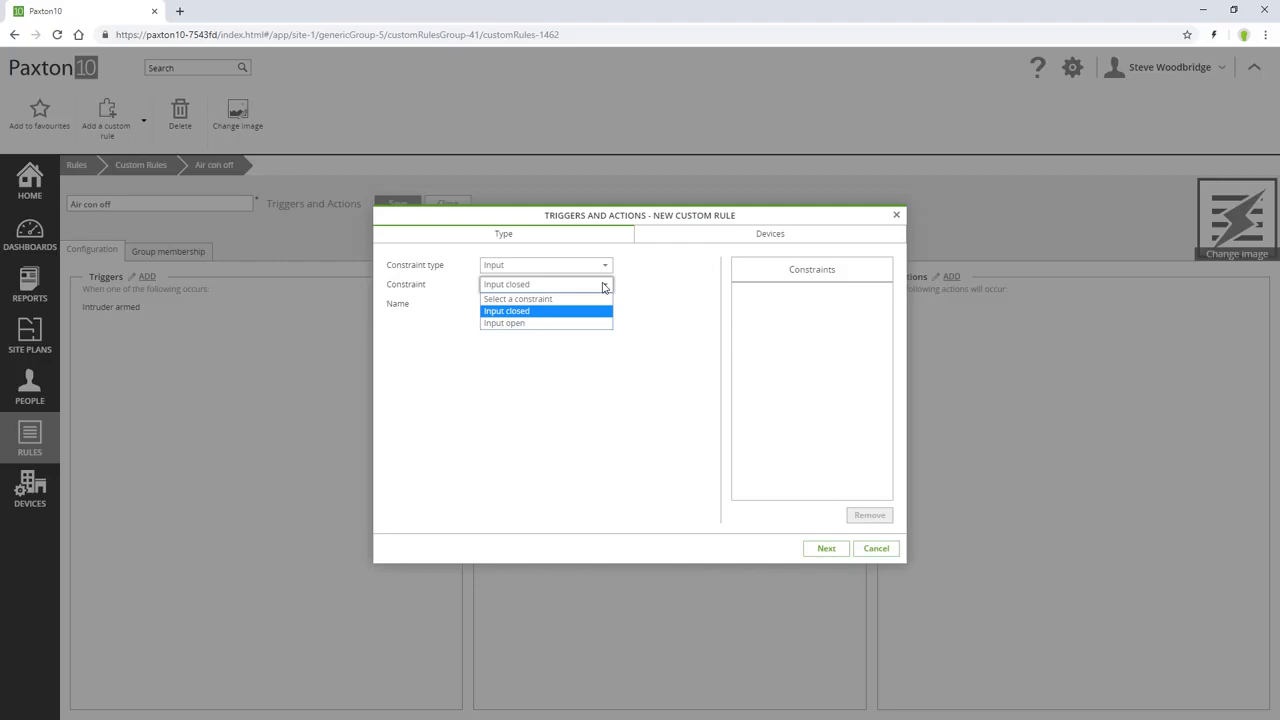
{"action": "left_click", "coordinate": [603, 287]}
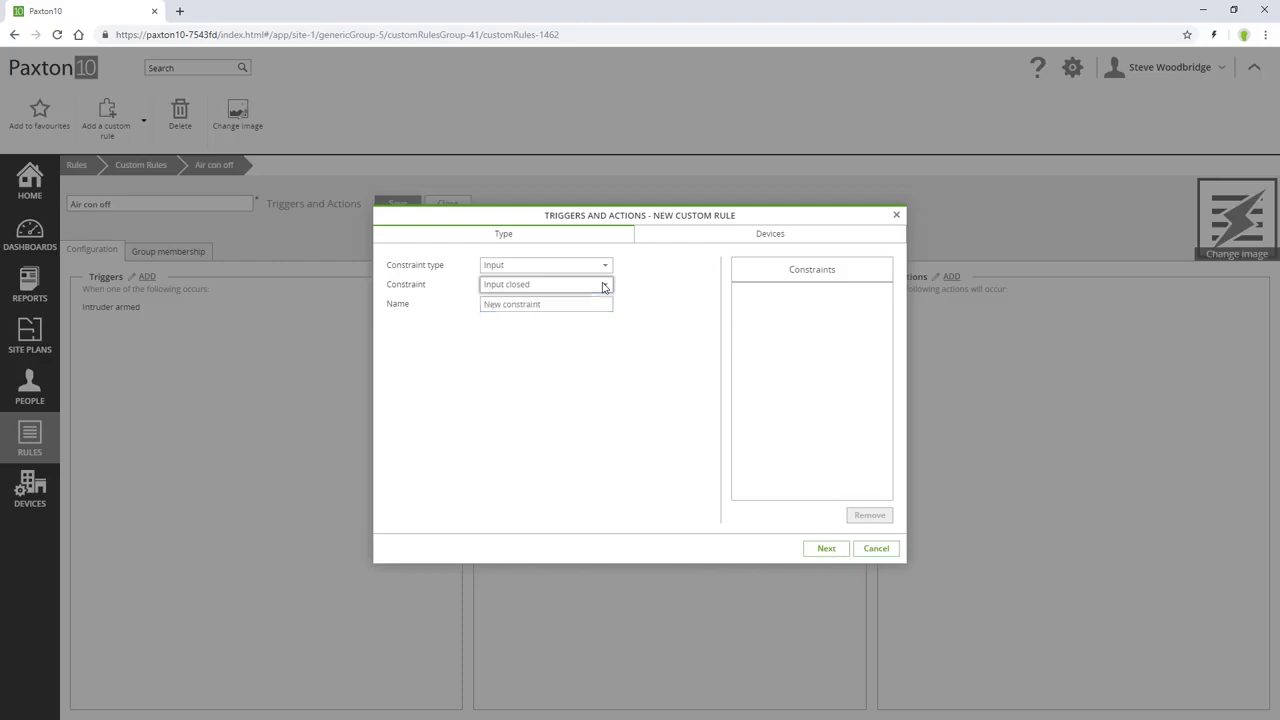
Examine the conditions offered for the Output and Alarm constraint types, and leave the rule without a constraint.
{"action": "left_click", "coordinate": [603, 265]}
{"action": "left_click", "coordinate": [597, 320]}
{"action": "left_click", "coordinate": [603, 287]}
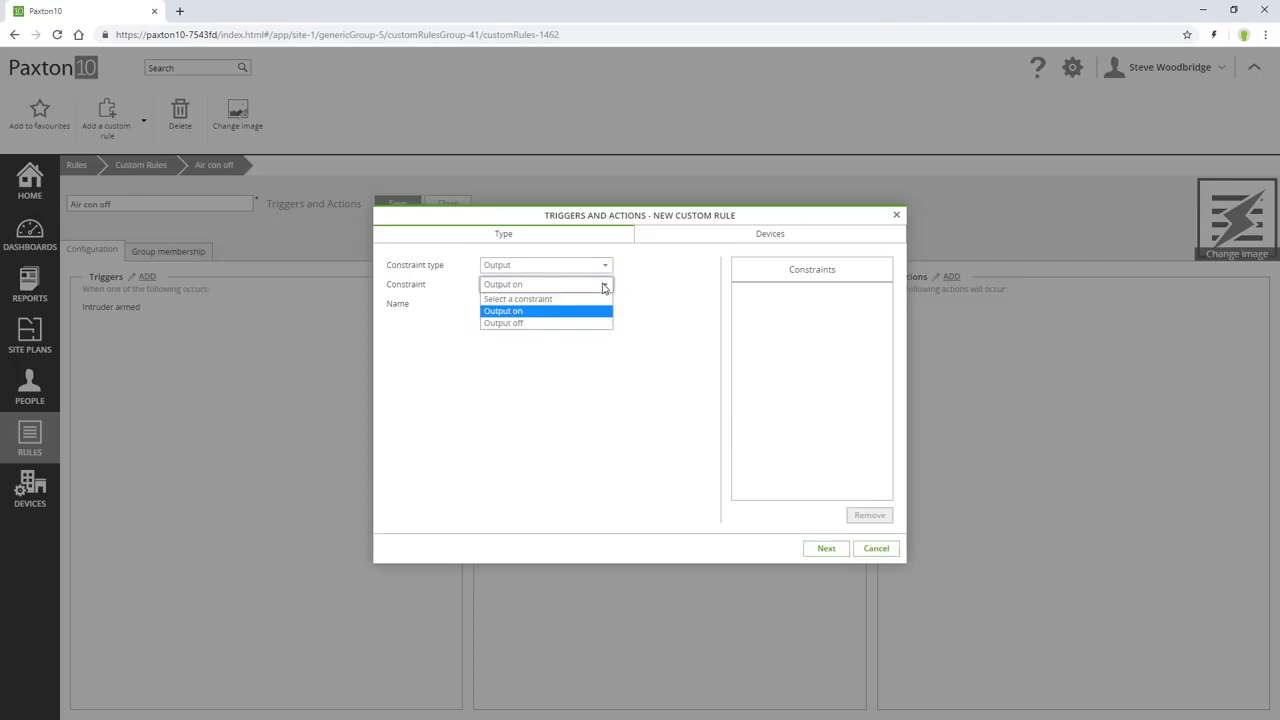
{"action": "left_click", "coordinate": [603, 287]}
{"action": "left_click", "coordinate": [603, 265]}
{"action": "left_click", "coordinate": [598, 320]}
{"action": "left_click", "coordinate": [605, 286]}
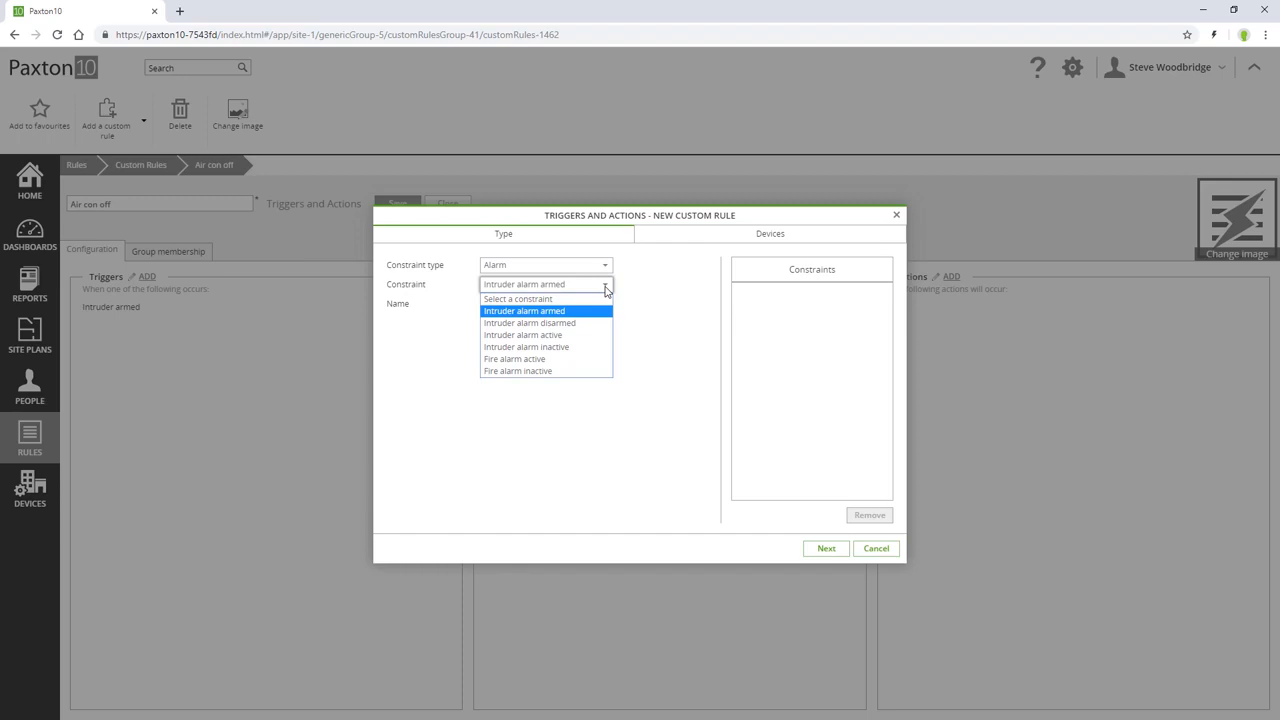
{"action": "left_click", "coordinate": [606, 287]}
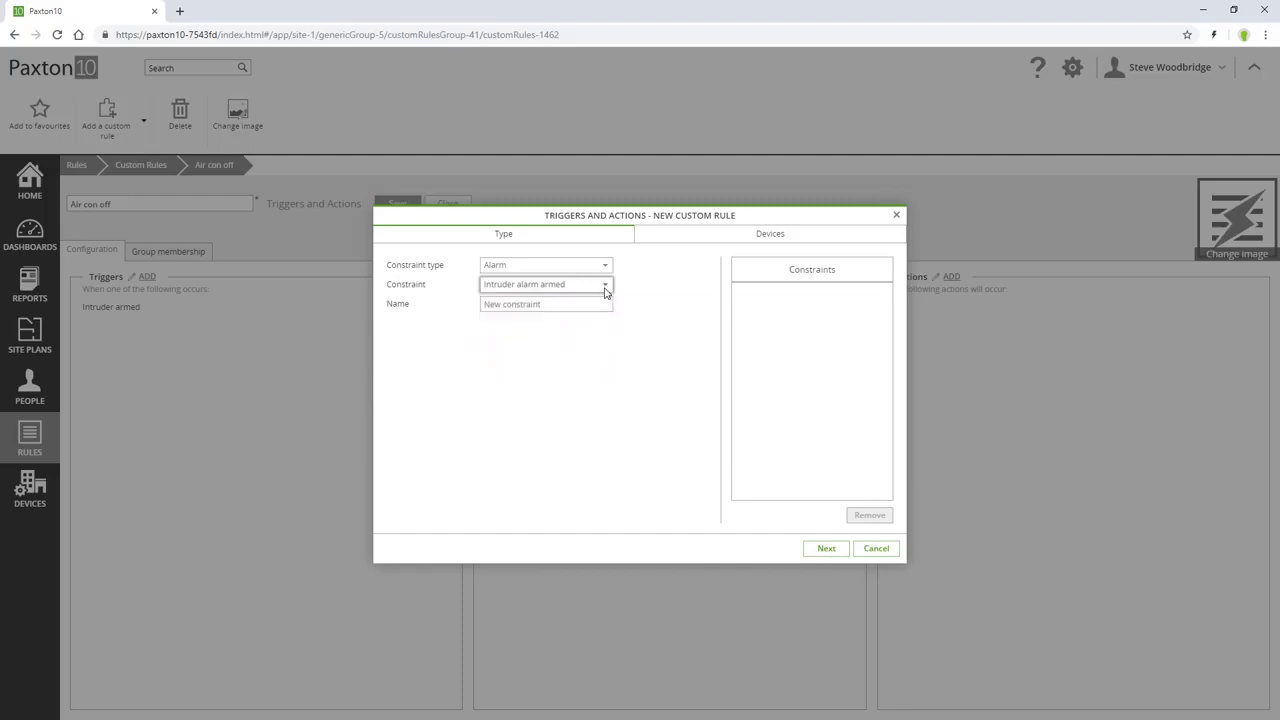
{"action": "left_click", "coordinate": [874, 550]}
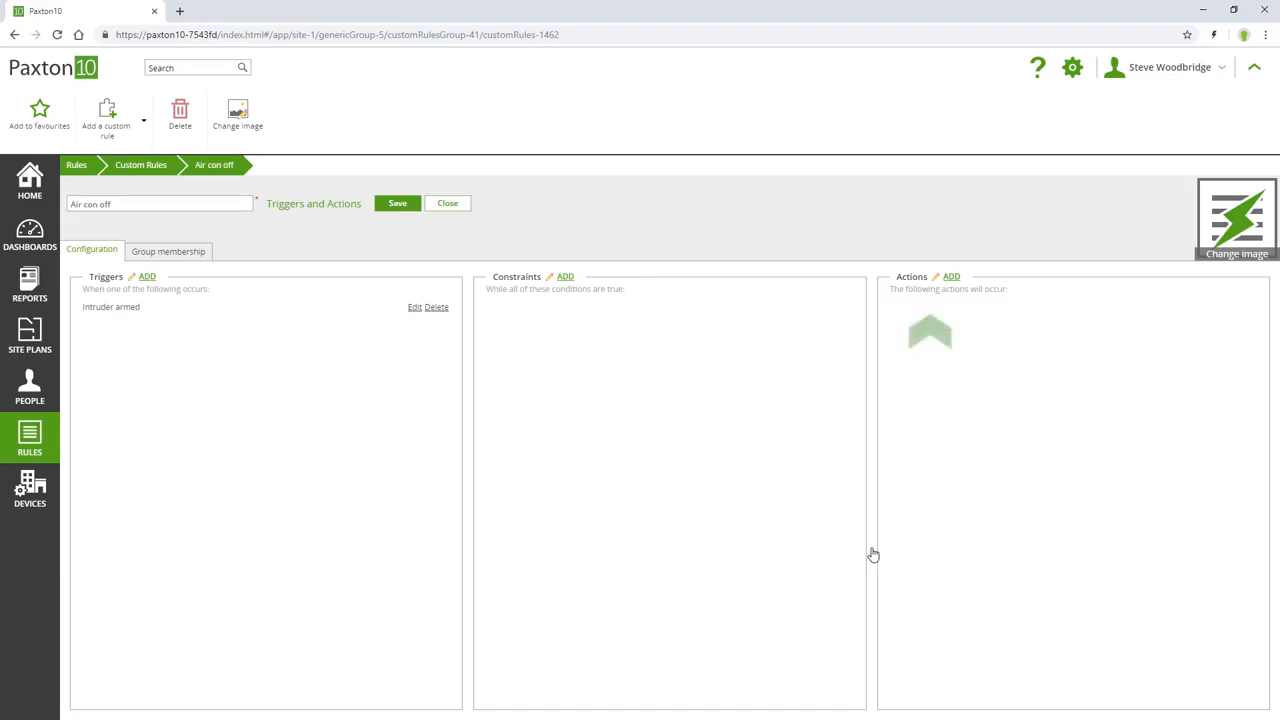
Start a new action for the rule and examine the actions offered for the Alarm, Software and Door types.
{"action": "left_click", "coordinate": [951, 277]}
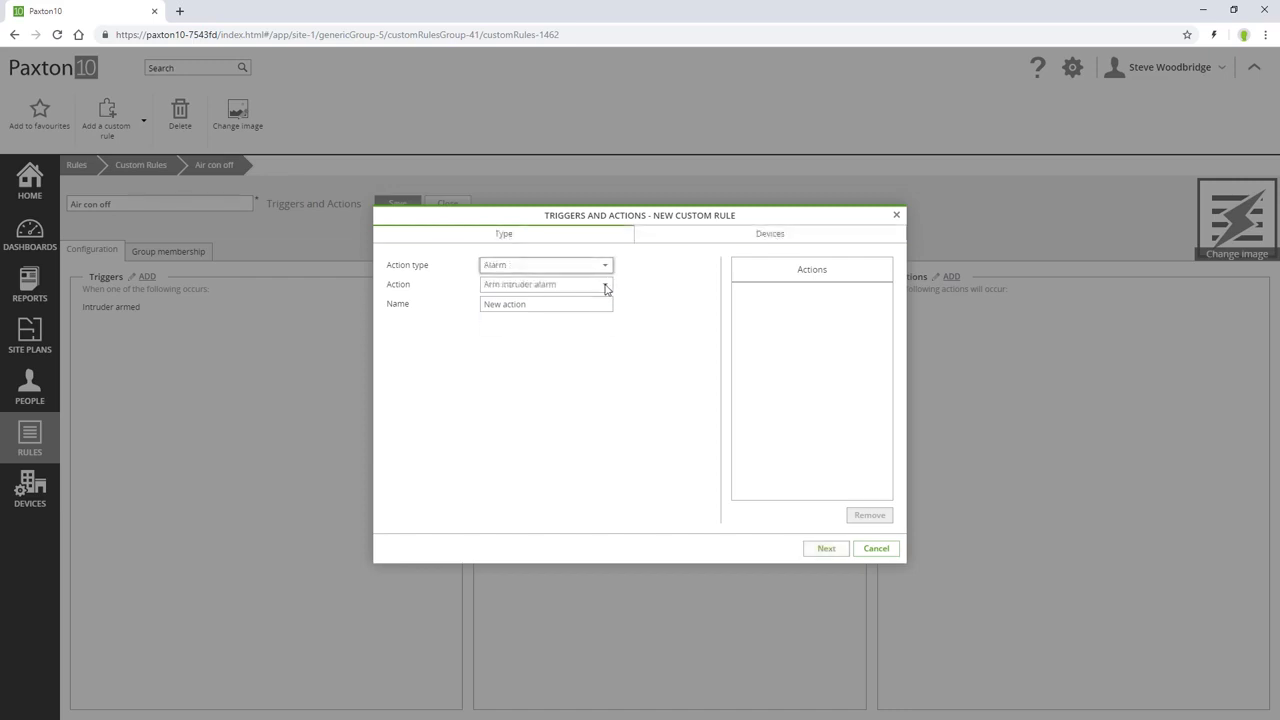
{"action": "left_click", "coordinate": [605, 288]}
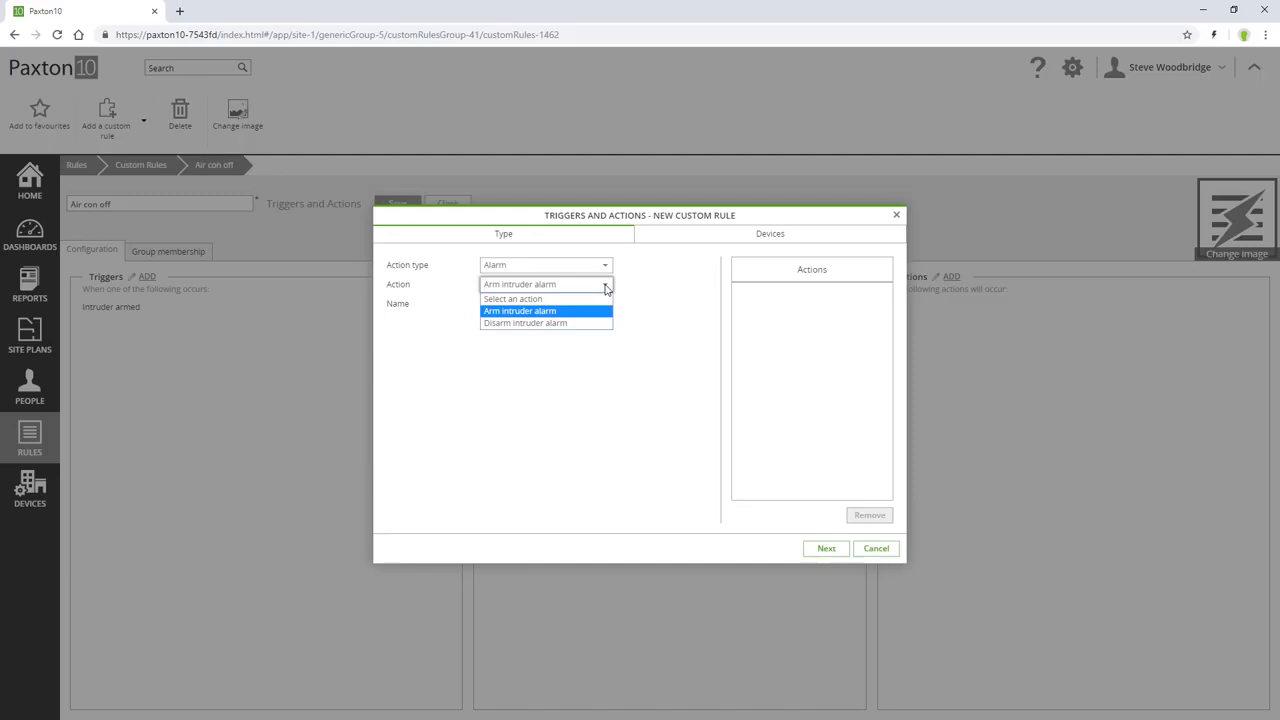
{"action": "left_click", "coordinate": [605, 289]}
{"action": "left_click", "coordinate": [604, 265]}
{"action": "left_click", "coordinate": [592, 331]}
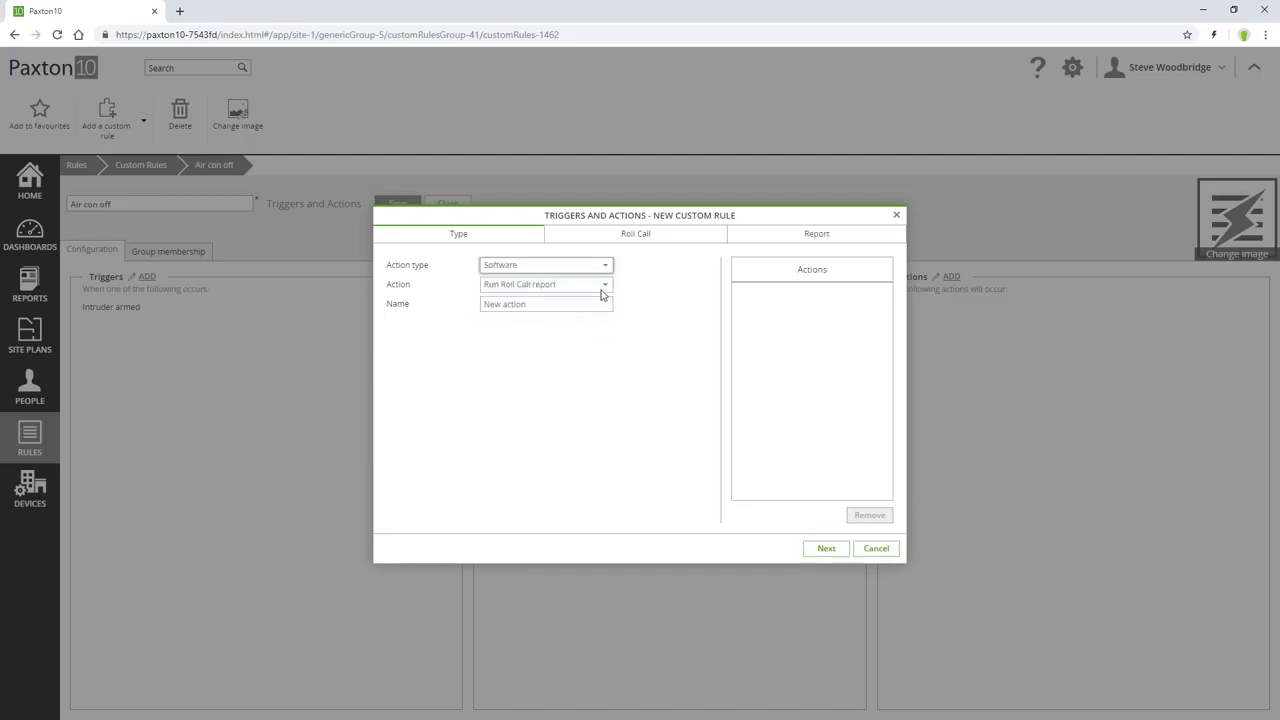
{"action": "left_click", "coordinate": [605, 289]}
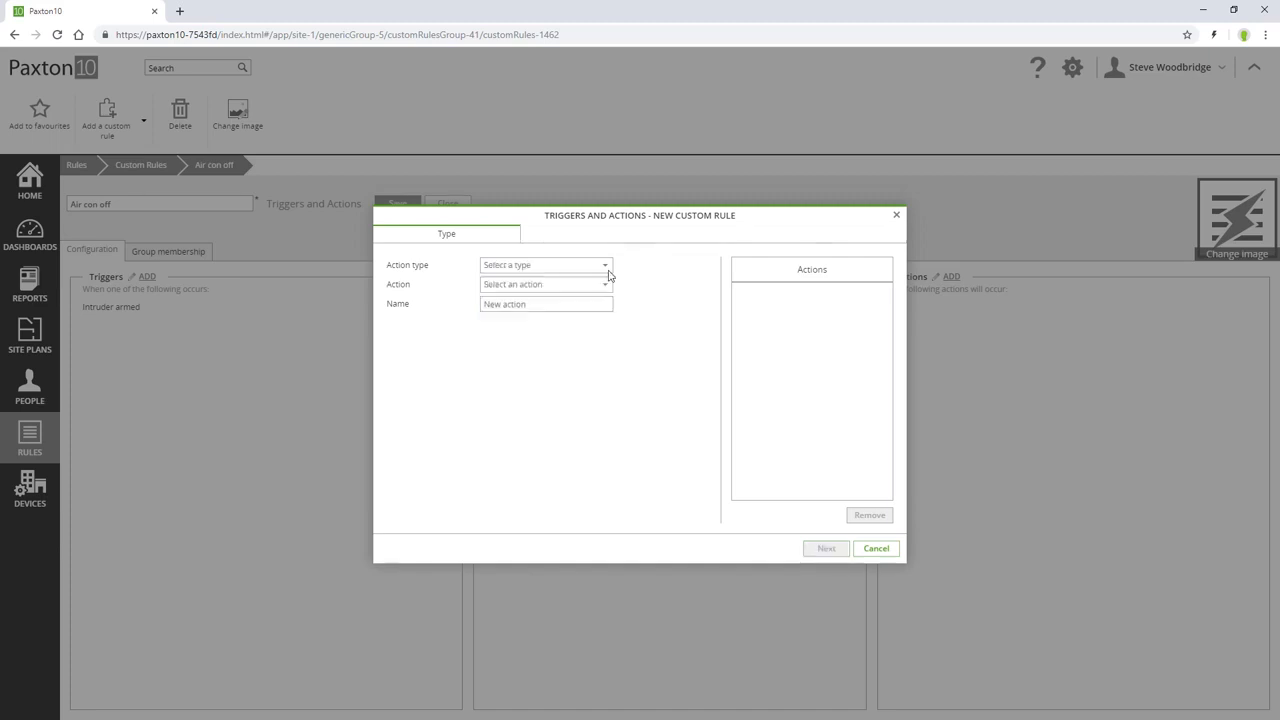
{"action": "left_click", "coordinate": [605, 268]}
{"action": "left_click", "coordinate": [600, 292]}
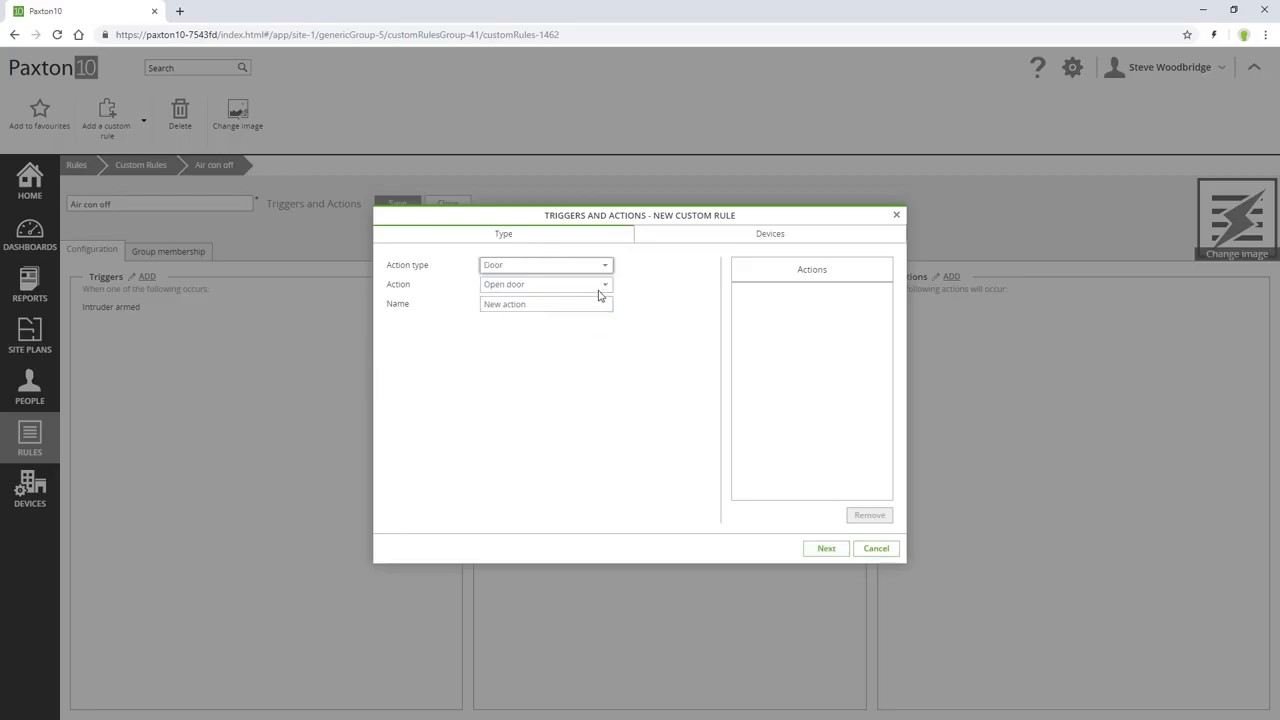
{"action": "left_click", "coordinate": [606, 289]}
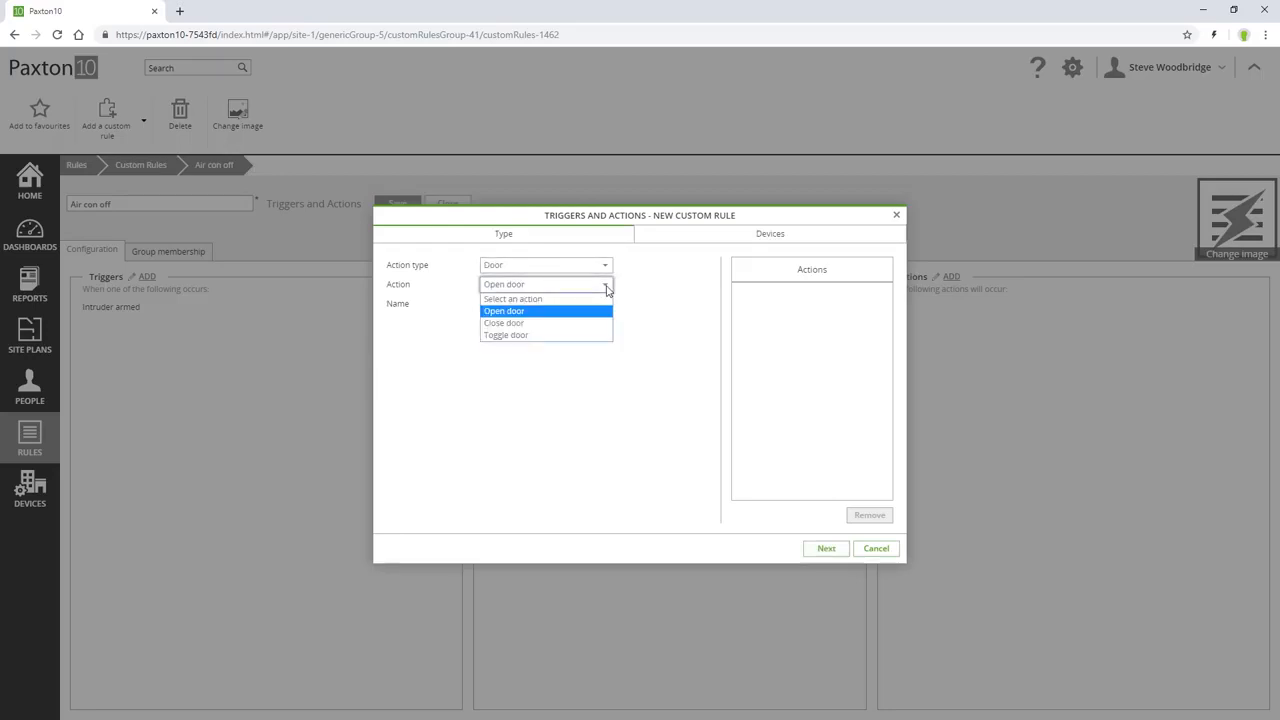
{"action": "left_click", "coordinate": [606, 289]}
Define an Output action that uses "Switch off device" and name it "Air con unit off".
{"action": "left_click", "coordinate": [605, 266]}
{"action": "left_click", "coordinate": [594, 302]}
{"action": "left_click", "coordinate": [606, 286]}
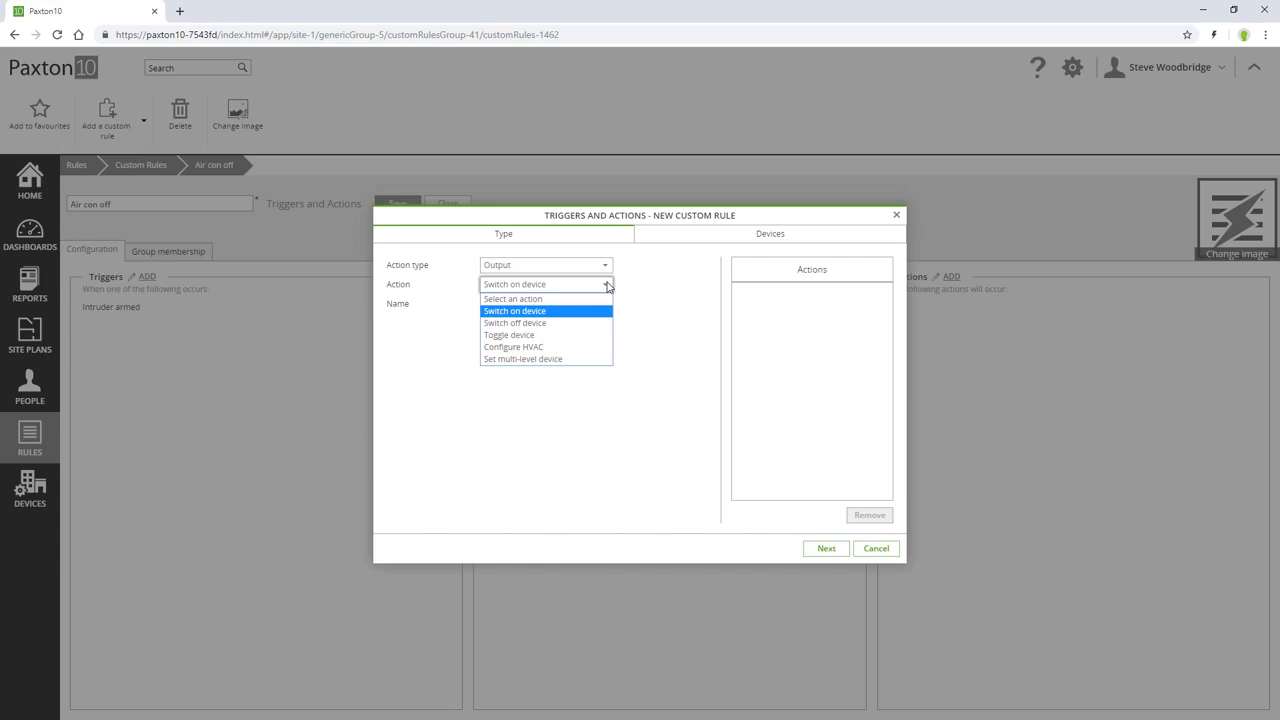
{"action": "left_click", "coordinate": [591, 323]}
{"action": "left_click", "coordinate": [571, 304]}
{"action": "key", "text": "BackSpace"}
{"action": "key", "text": "BackSpace"}
{"action": "key", "text": "BackSpace"}
{"action": "key", "text": "BackSpace"}
{"action": "key", "text": "BackSpace"}
{"action": "key", "text": "BackSpace"}
{"action": "key", "text": "BackSpace"}
{"action": "key", "text": "BackSpace"}
{"action": "key", "text": "BackSpace"}
{"action": "key", "text": "BackSpace"}
{"action": "type", "text": "Air con unit off"}
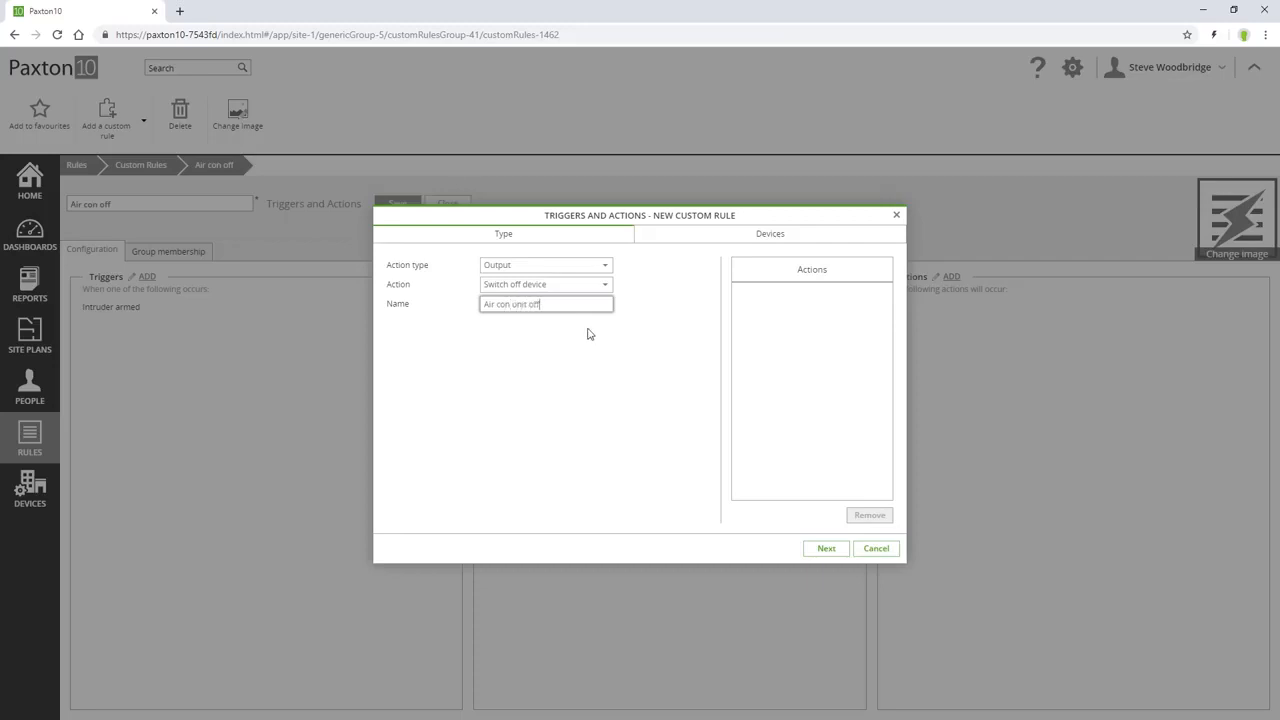
Apply the action to the whole Devices group, add it to the rule and save the rule.
{"action": "left_click", "coordinate": [820, 549]}
{"action": "left_click", "coordinate": [409, 312]}
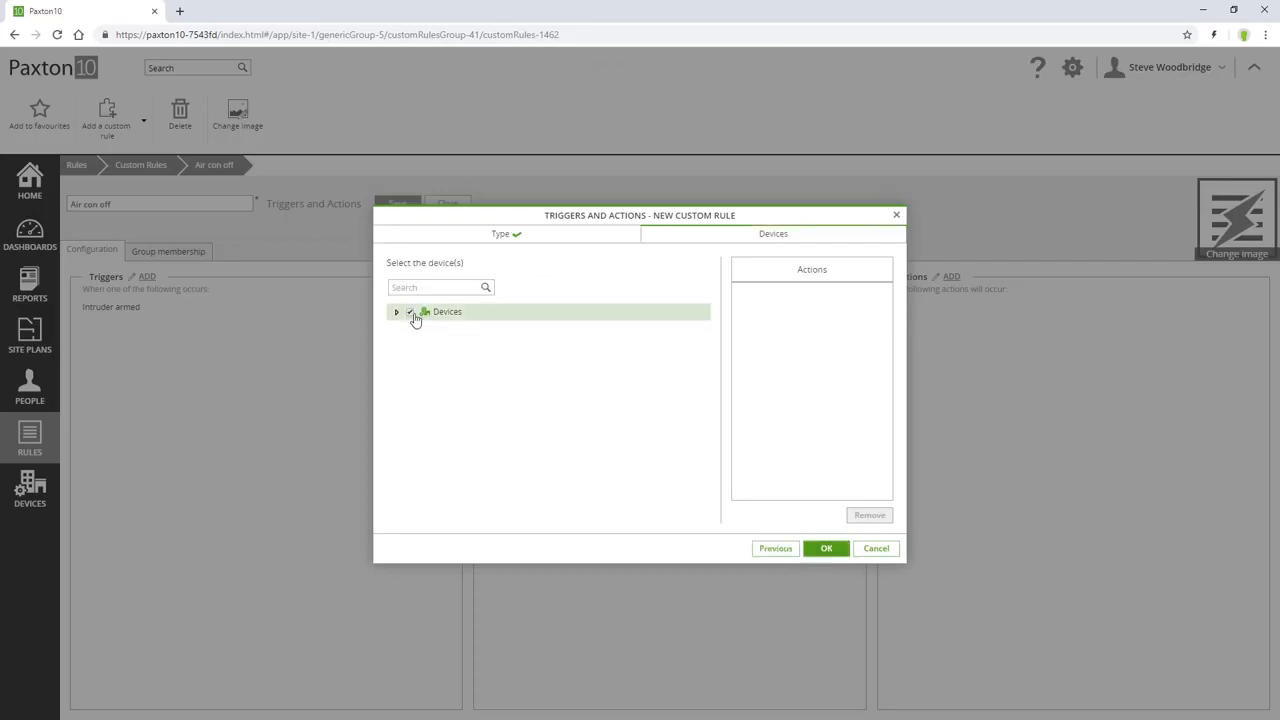
{"action": "left_click", "coordinate": [824, 548]}
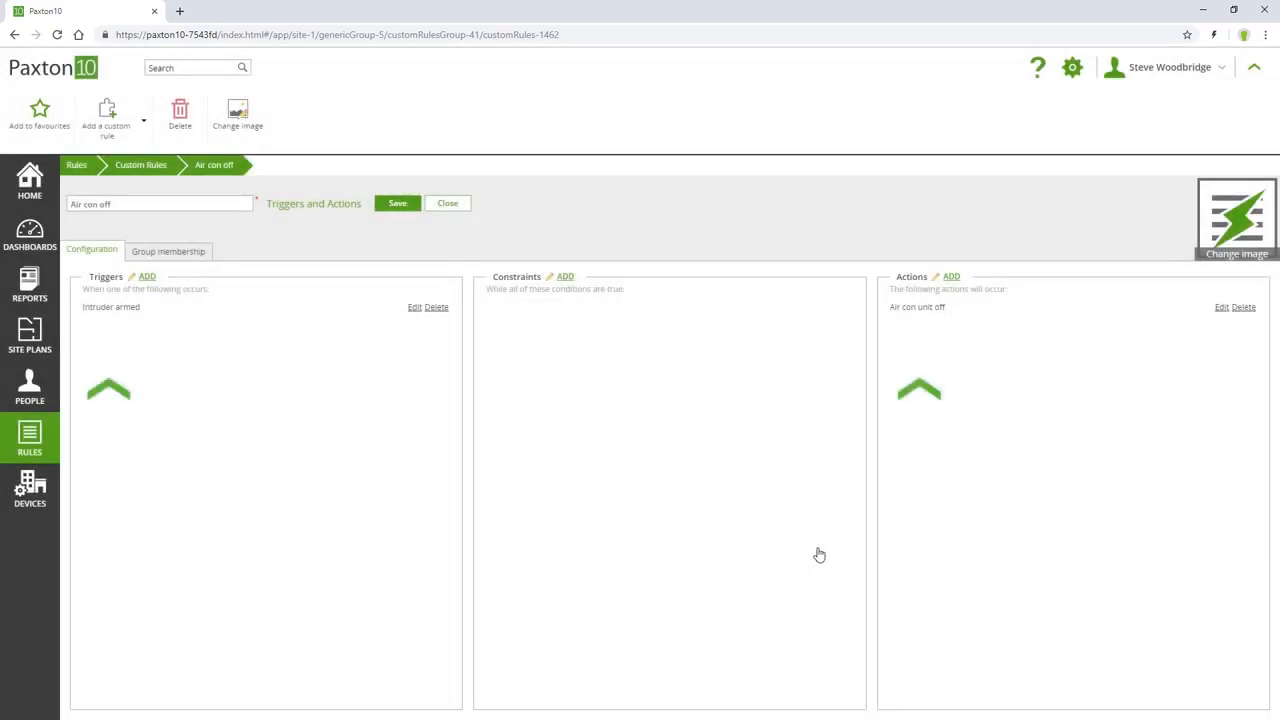
{"action": "left_click", "coordinate": [383, 205]}
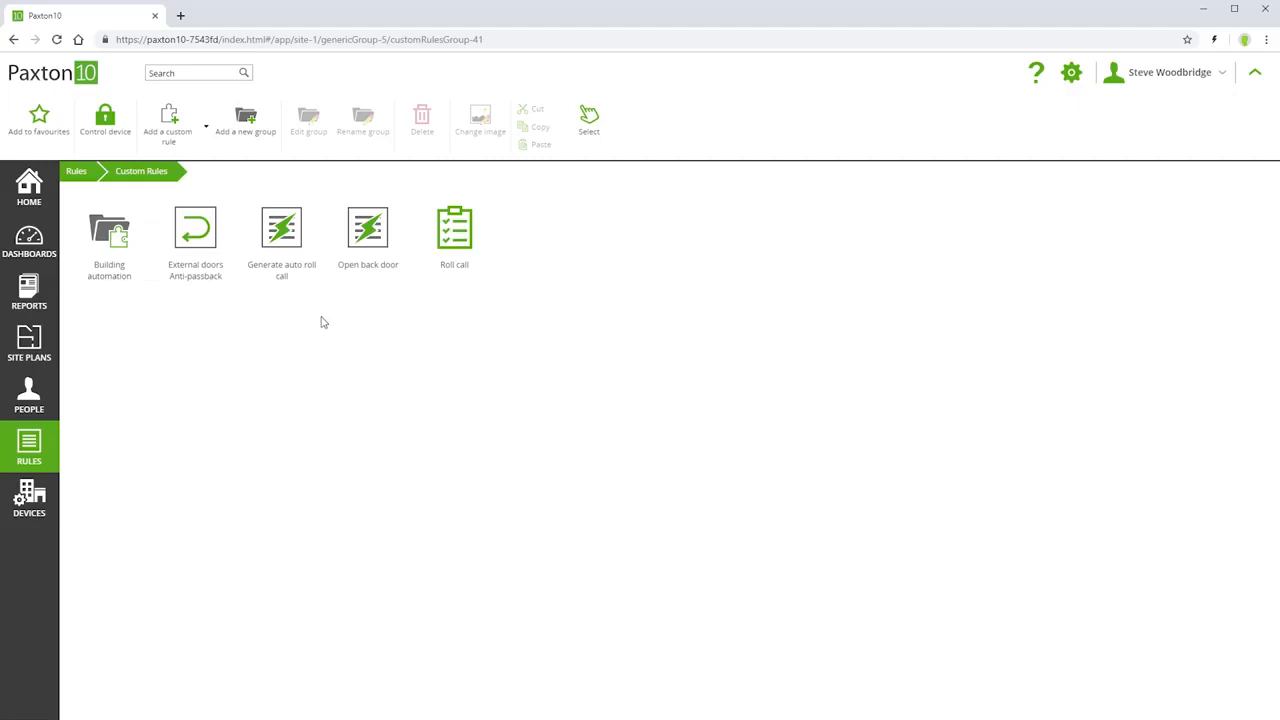
Open the first person's record in the HR people group and view the custom rules in their permissions.
{"action": "left_click", "coordinate": [35, 393]}
{"action": "left_click", "coordinate": [214, 263]}
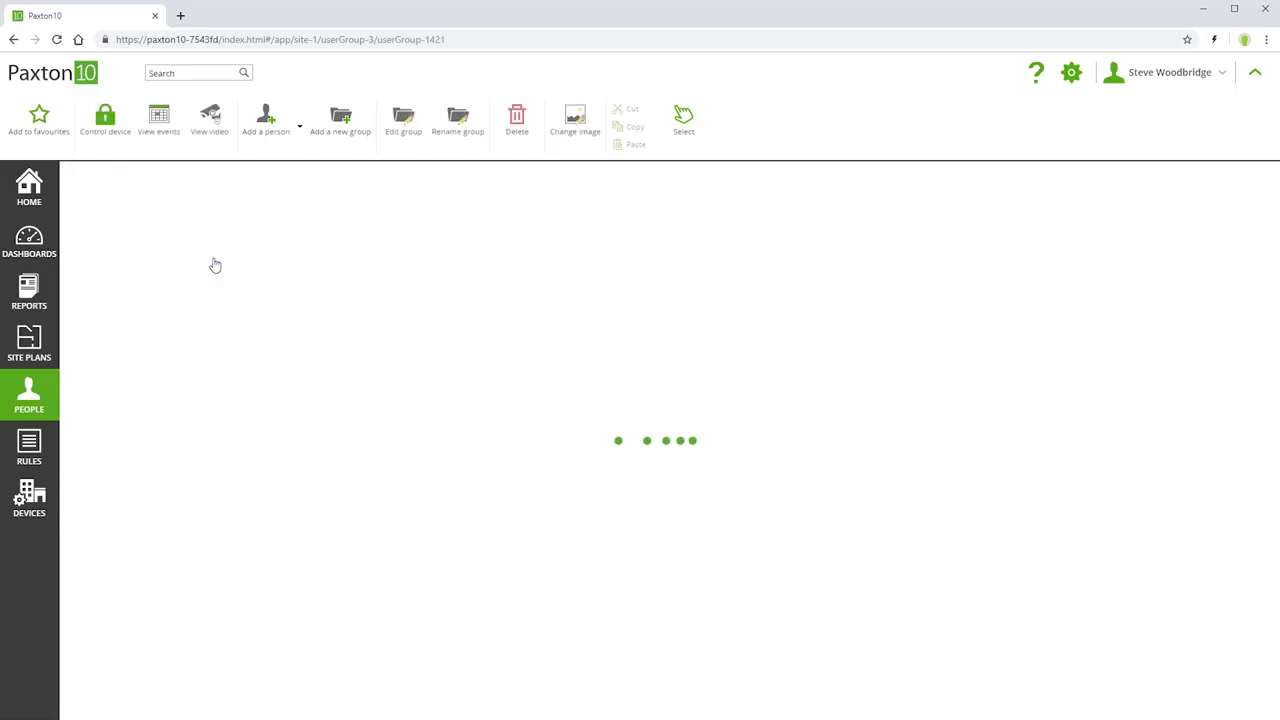
{"action": "double_click", "coordinate": [113, 252]}
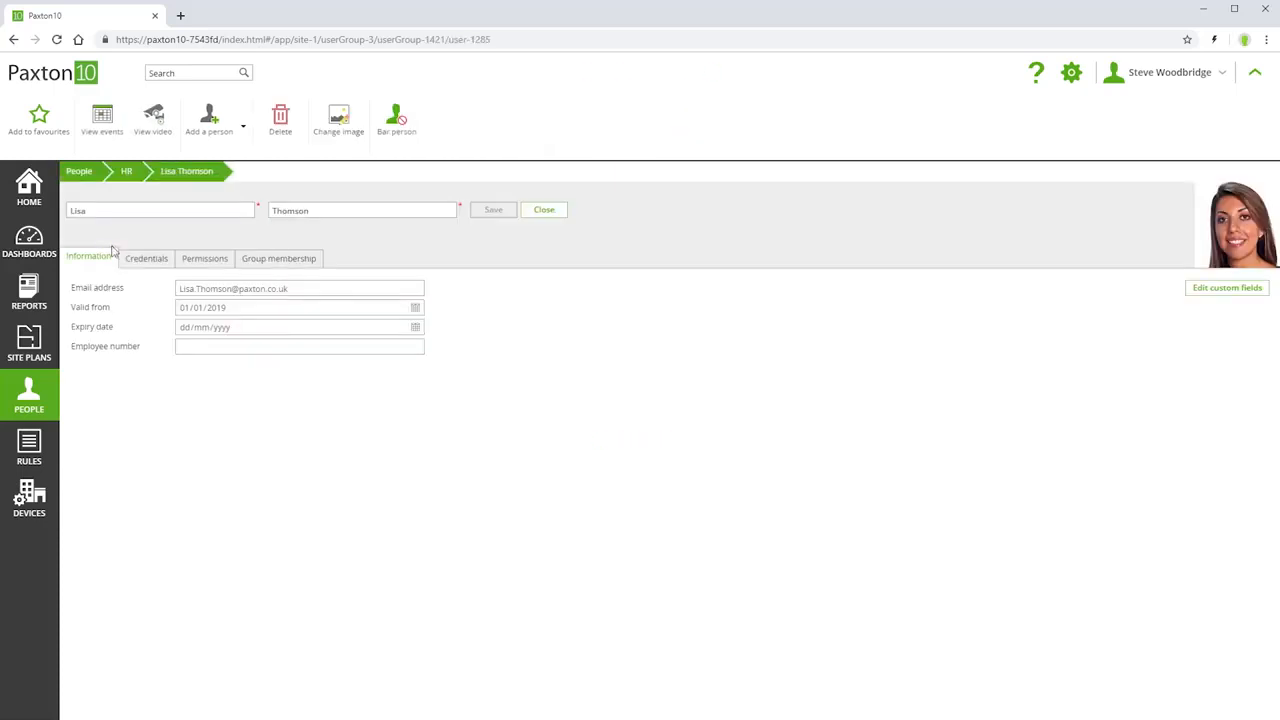
{"action": "left_click", "coordinate": [192, 259]}
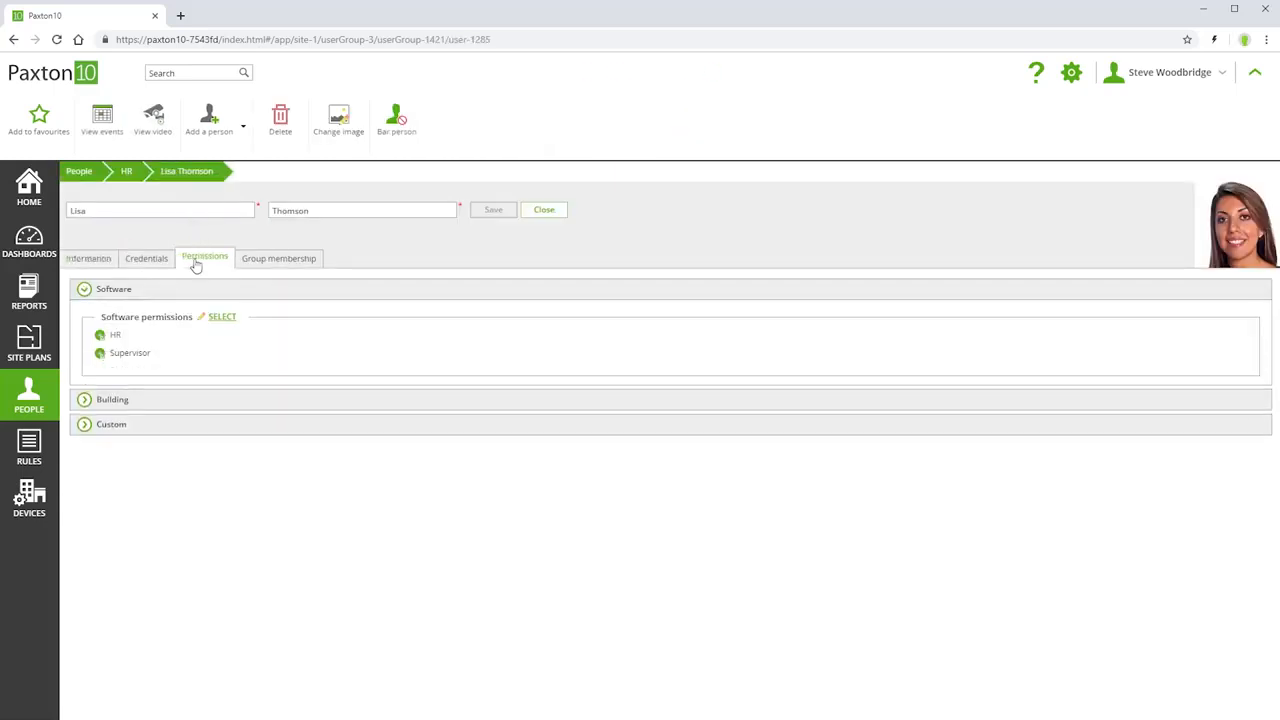
{"action": "left_click", "coordinate": [87, 431]}
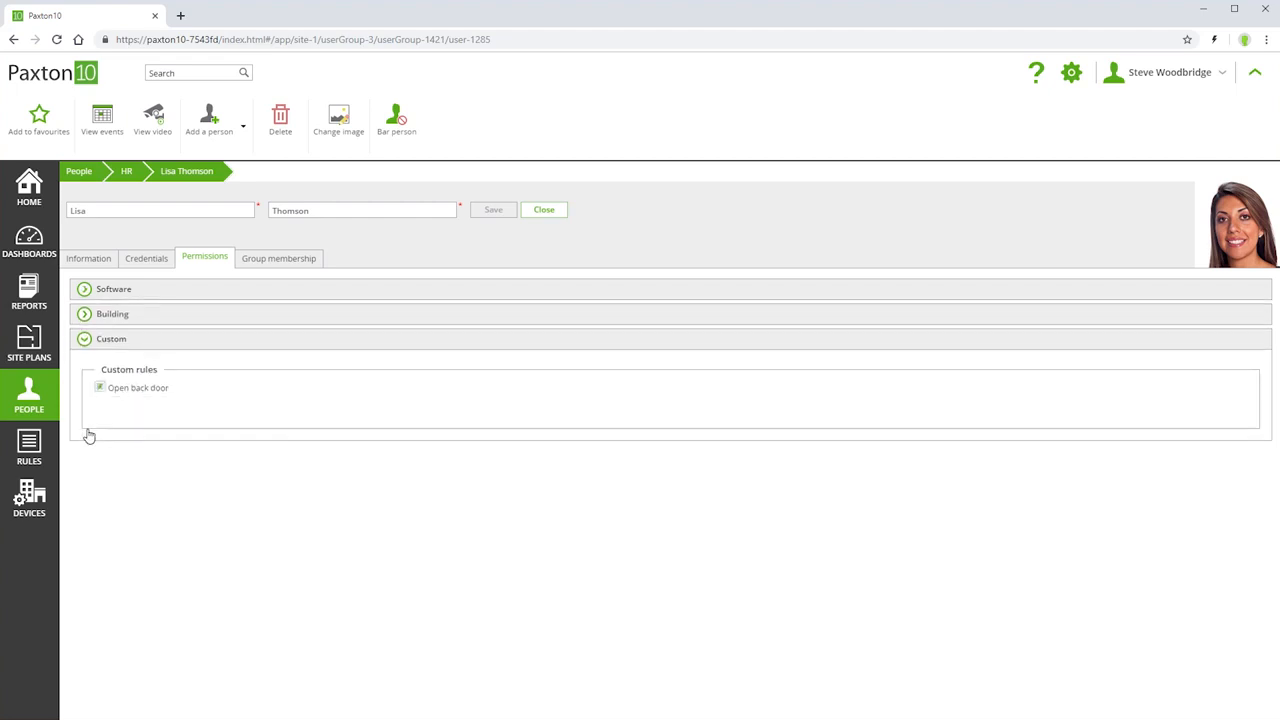